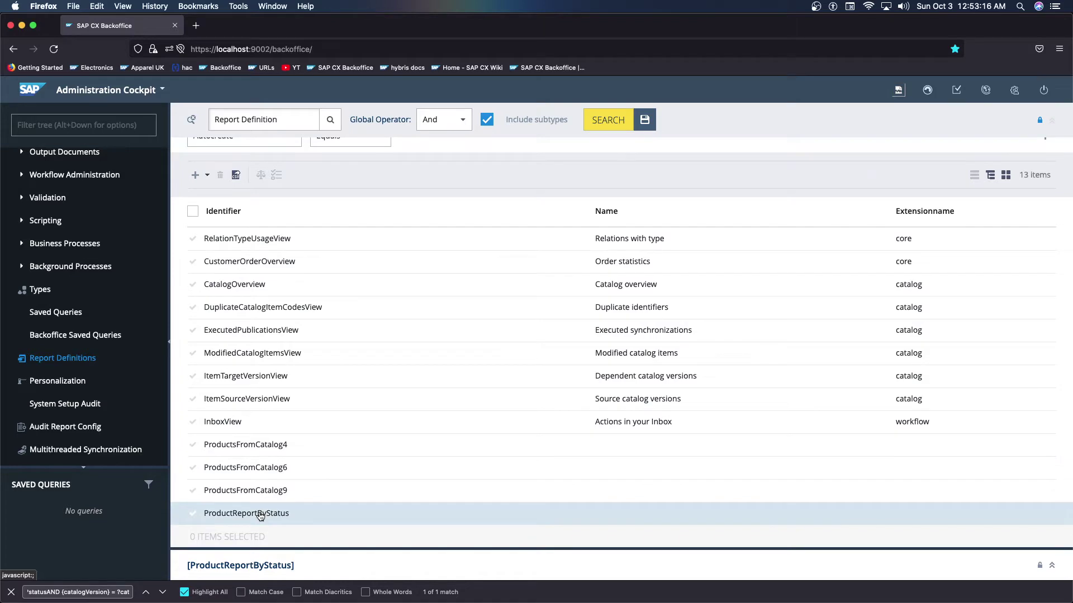
# Step: Compare the properties of the existing ProductReportByStatus definition in Firefox with the new report definition form in Chrome
pyautogui.press('super+Tab')
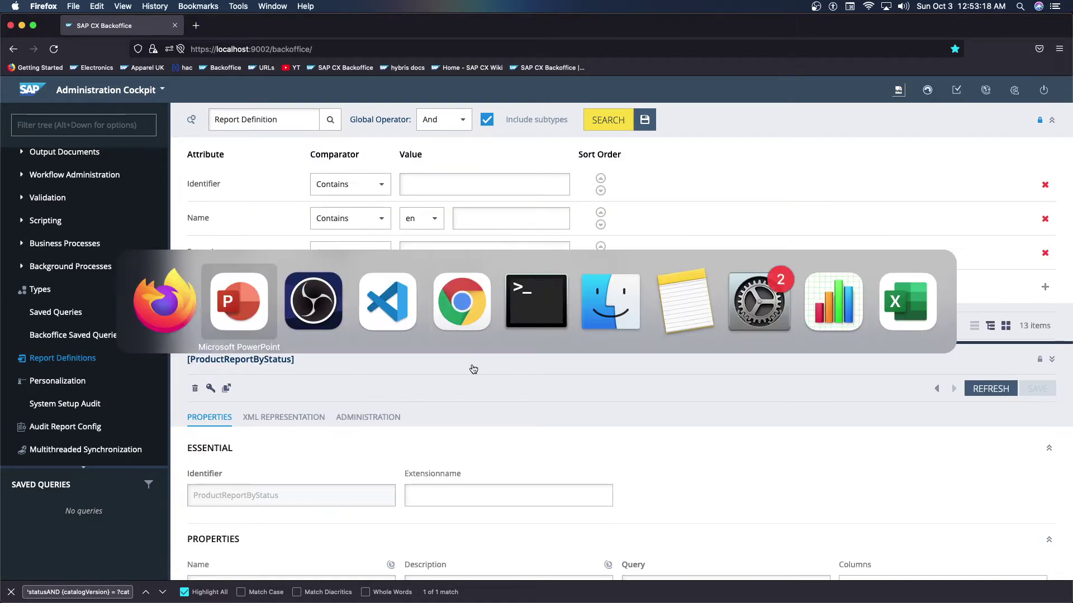
pyautogui.press('super+Tab')
pyautogui.press('super+Tab')
pyautogui.press('super+Tab')
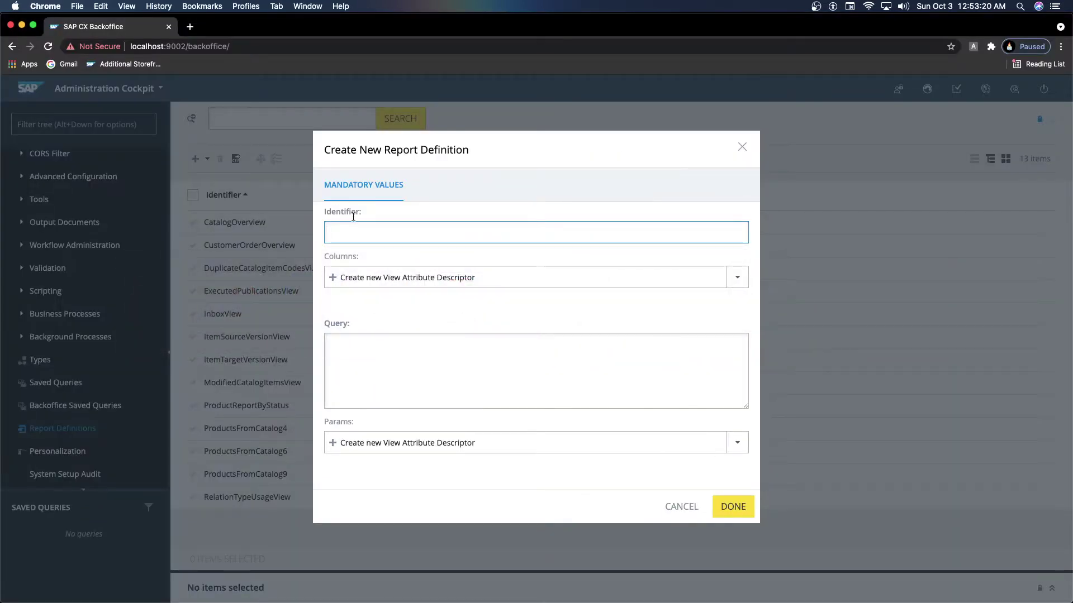
pyautogui.press('super+Tab')
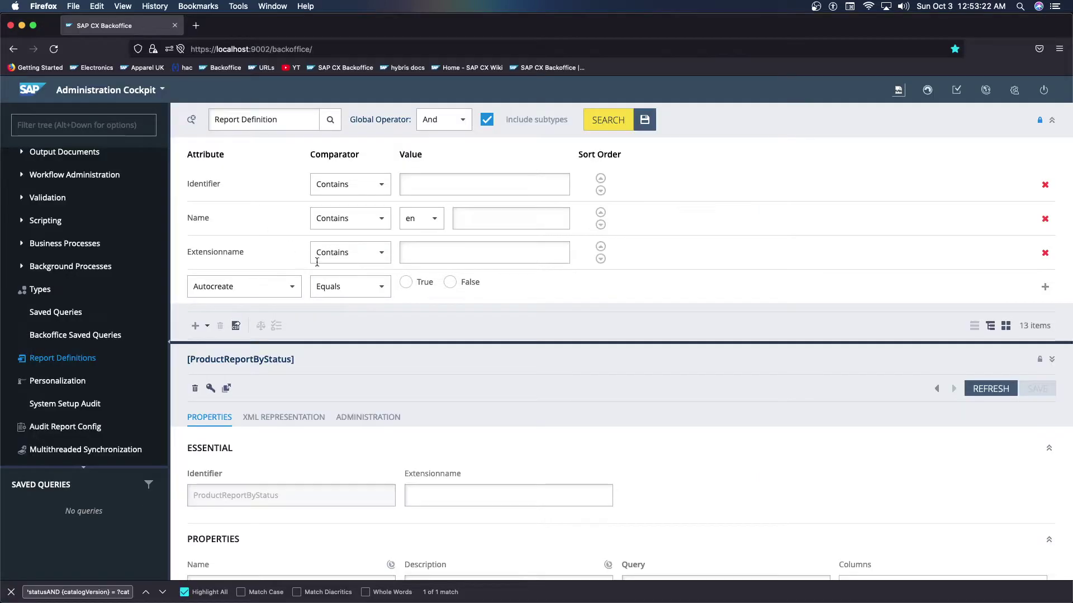
pyautogui.scroll(-3, 380, 338)
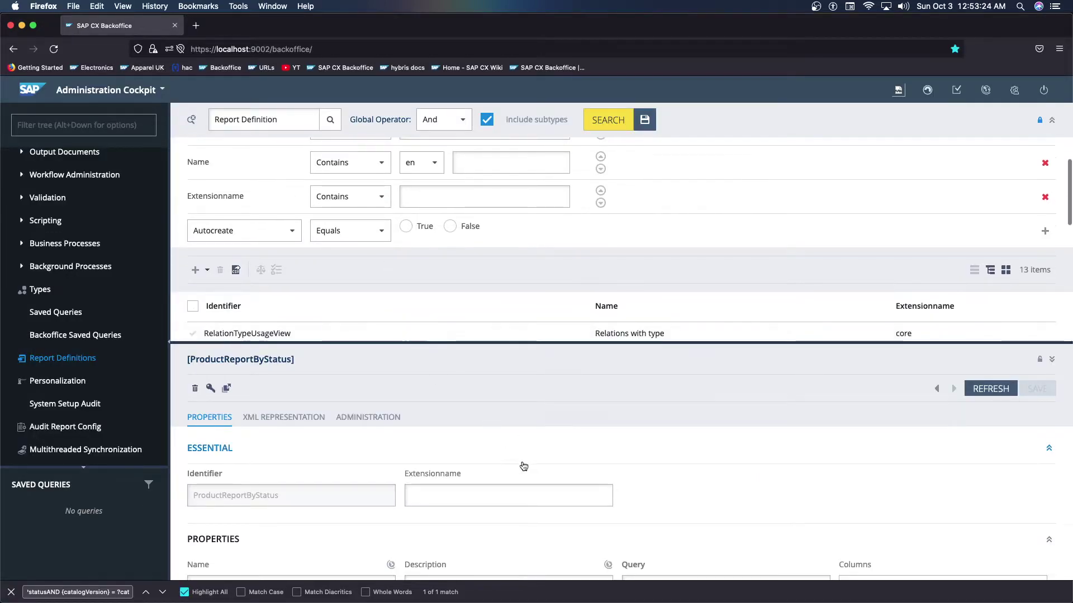
pyautogui.press('super+Tab')
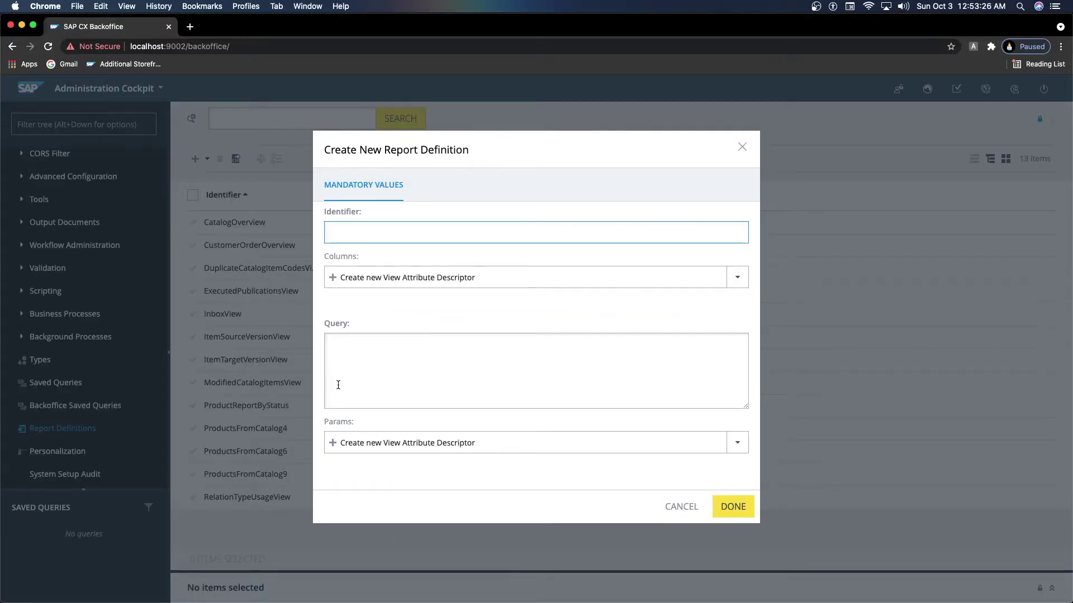
pyautogui.press('super+Tab')
pyautogui.scroll(-2, 518, 478)
# Step: Switch to PowerPoint and copy the full product status query text from the use case slide
pyautogui.press('super+Tab')
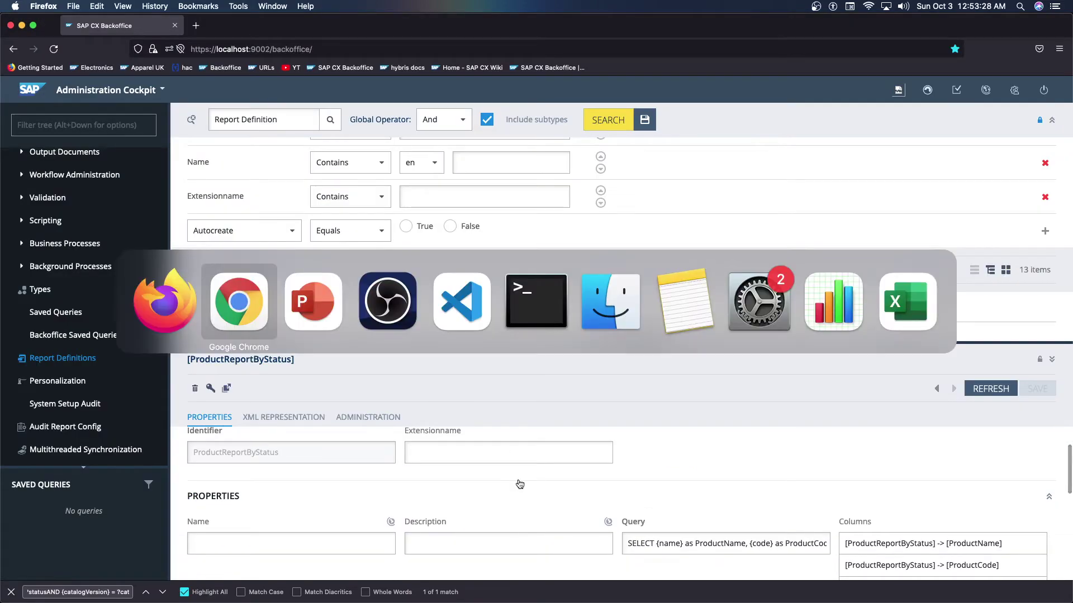
pyautogui.press('super+Tab')
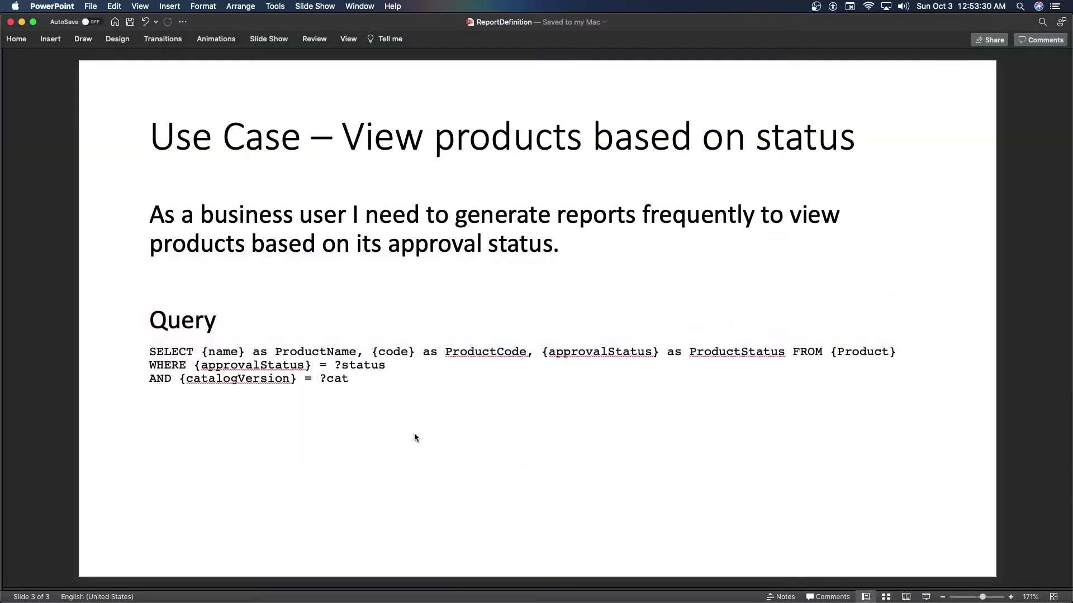
pyautogui.moveTo(417, 436); pyautogui.dragTo(177, 354)
pyautogui.press('super+c')
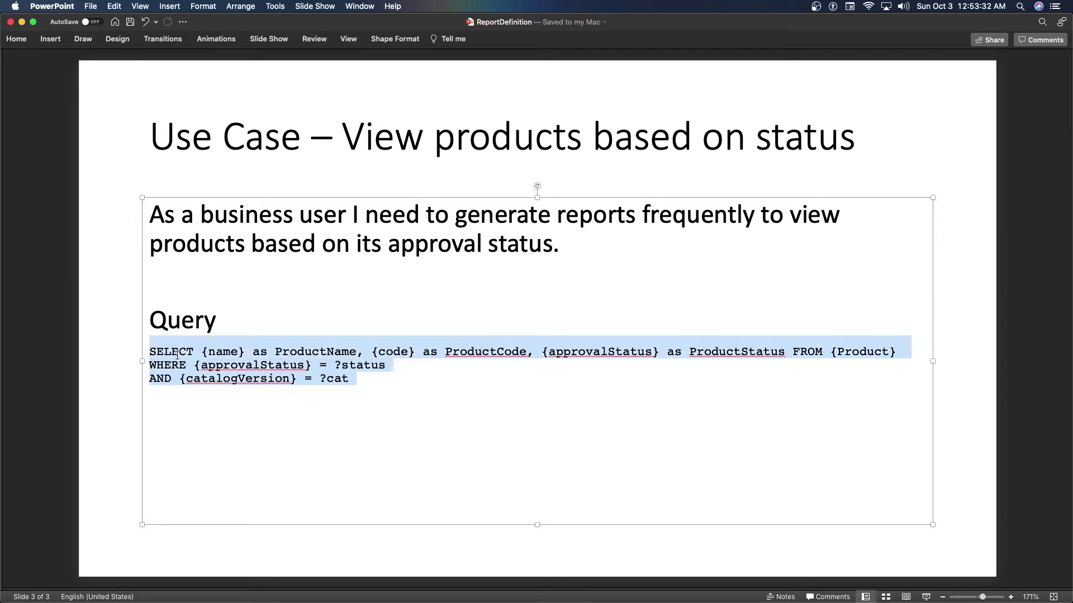
# Step: Switch to Chrome, paste the copied SELECT statement as the report definition's query, and put the WHERE and AND clauses on separate lines
pyautogui.press('super+Tab')
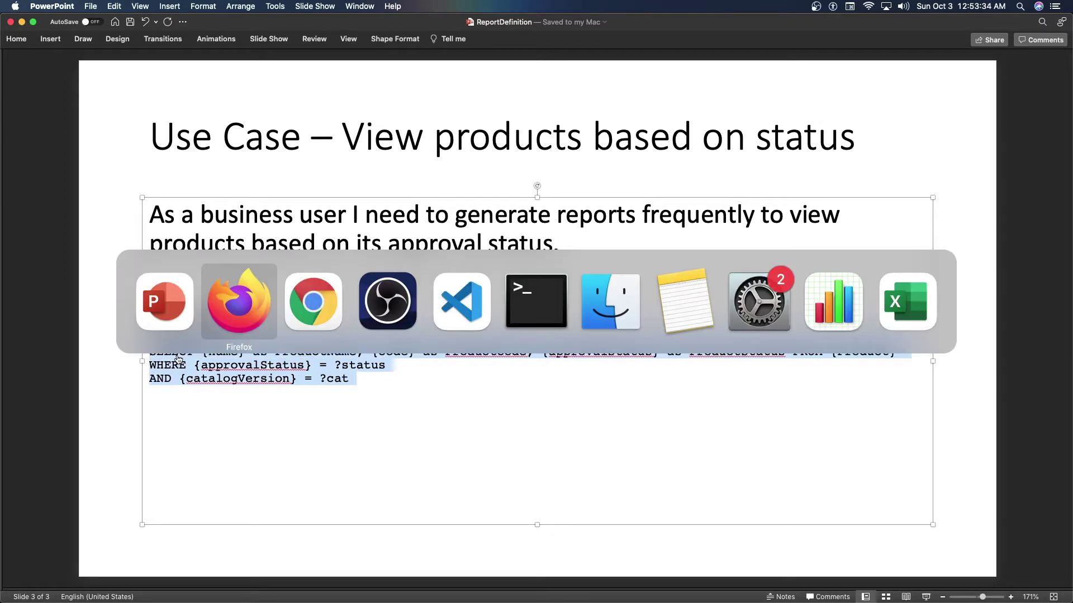
pyautogui.press('super+Tab')
pyautogui.click(412, 383)
pyautogui.press('super+v')
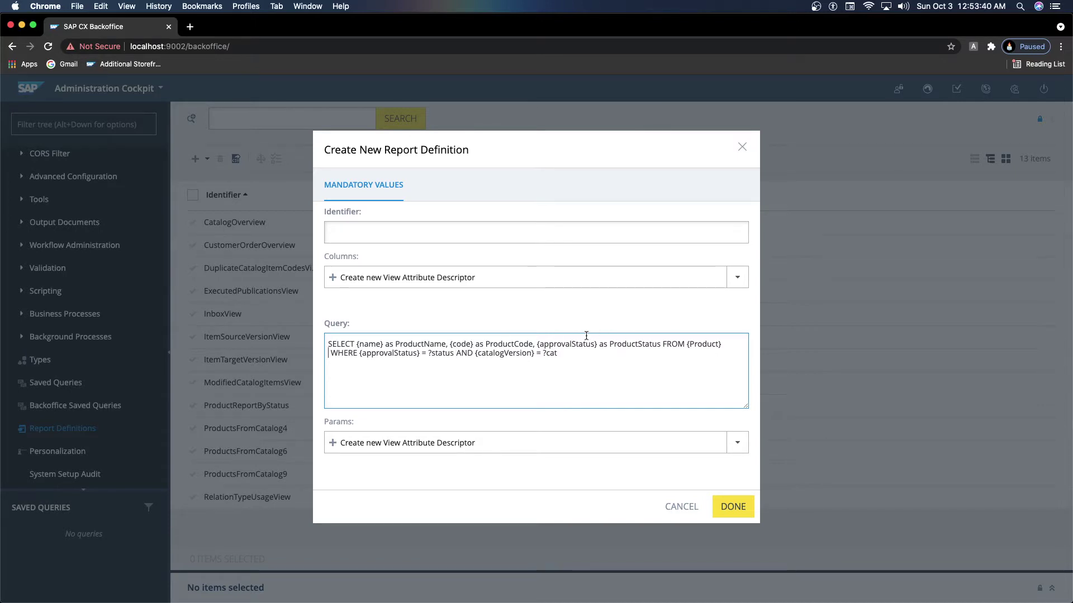
pyautogui.press('Delete')
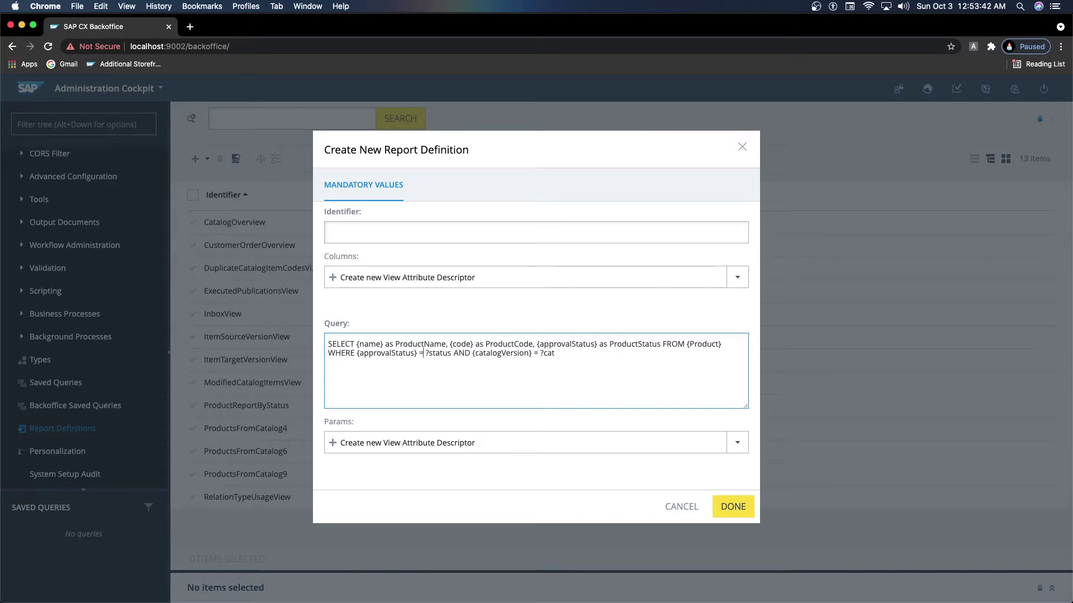
pyautogui.press('Return')
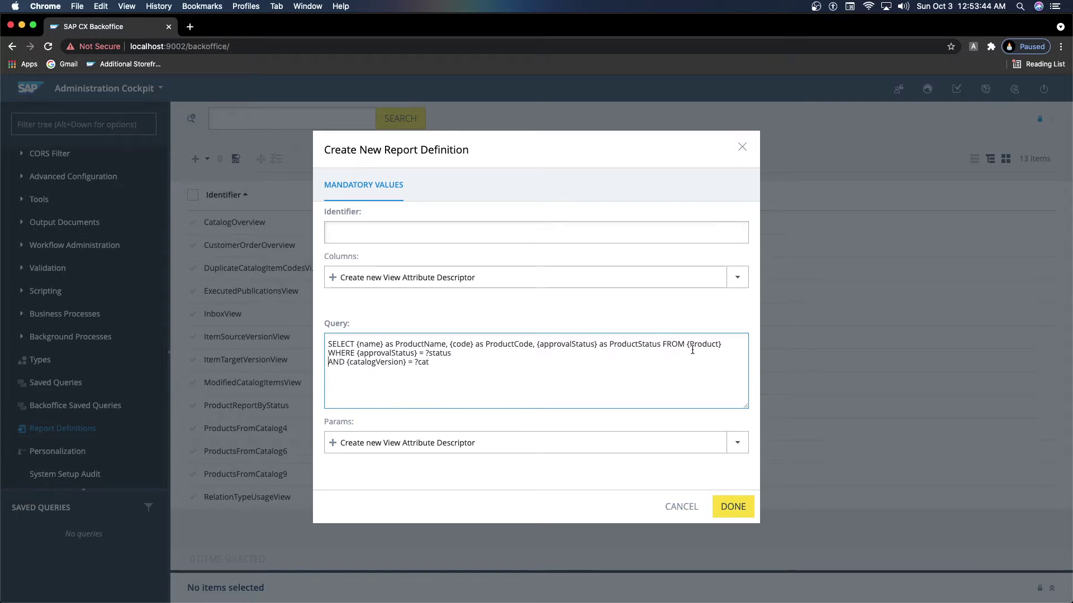
# Step: Set the new report definition's identifier to Reports
pyautogui.click(393, 228)
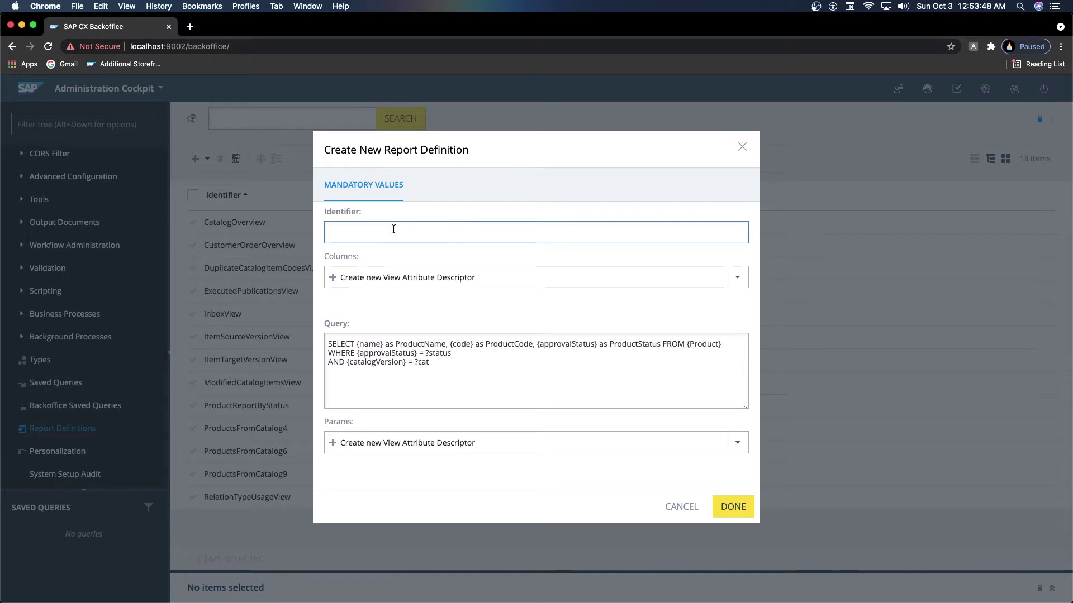
pyautogui.write('Reports')
pyautogui.click(359, 344)
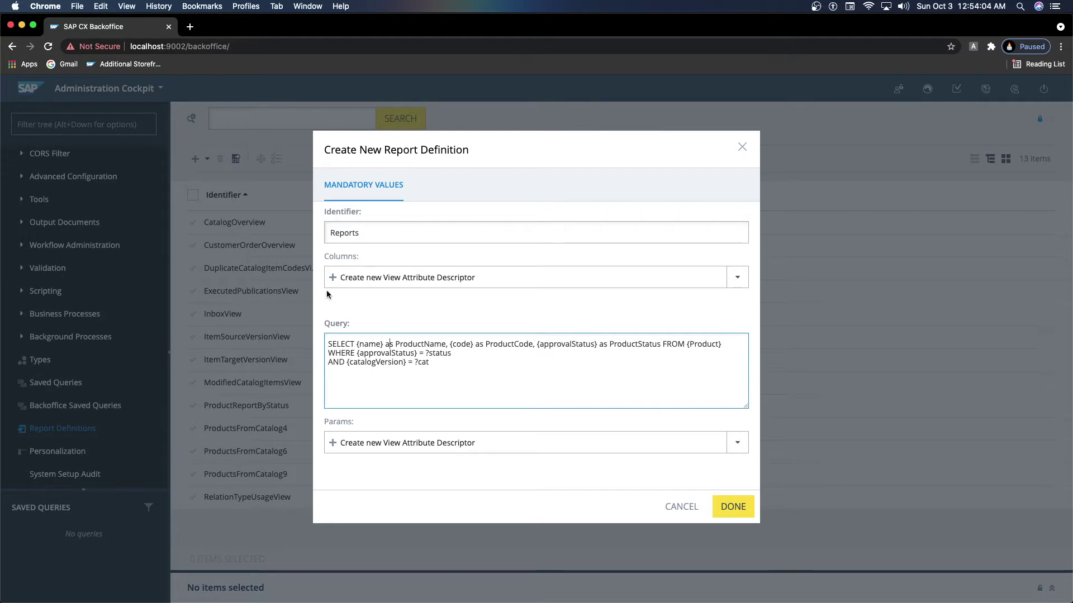
# Step: Create a column attribute descriptor with the qualifier ProductName copied from the query, and filter its feature types by .string
pyautogui.doubleClick(413, 344)
pyautogui.press('cmd+c')
pyautogui.click(393, 277)
pyautogui.click(393, 234)
pyautogui.press('cmd+v')
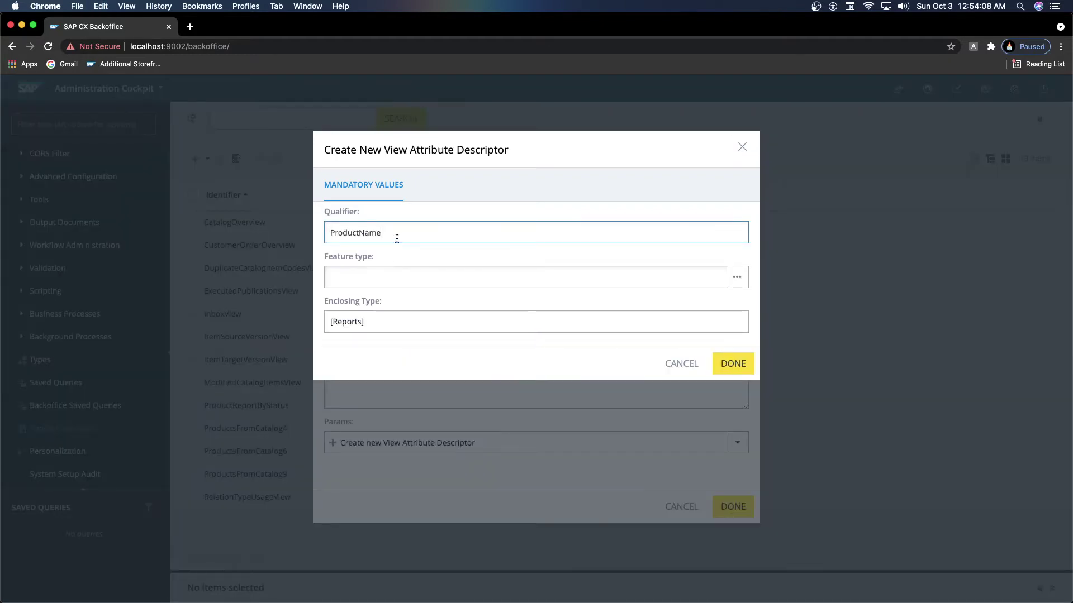
pyautogui.click(389, 284)
pyautogui.write('String')
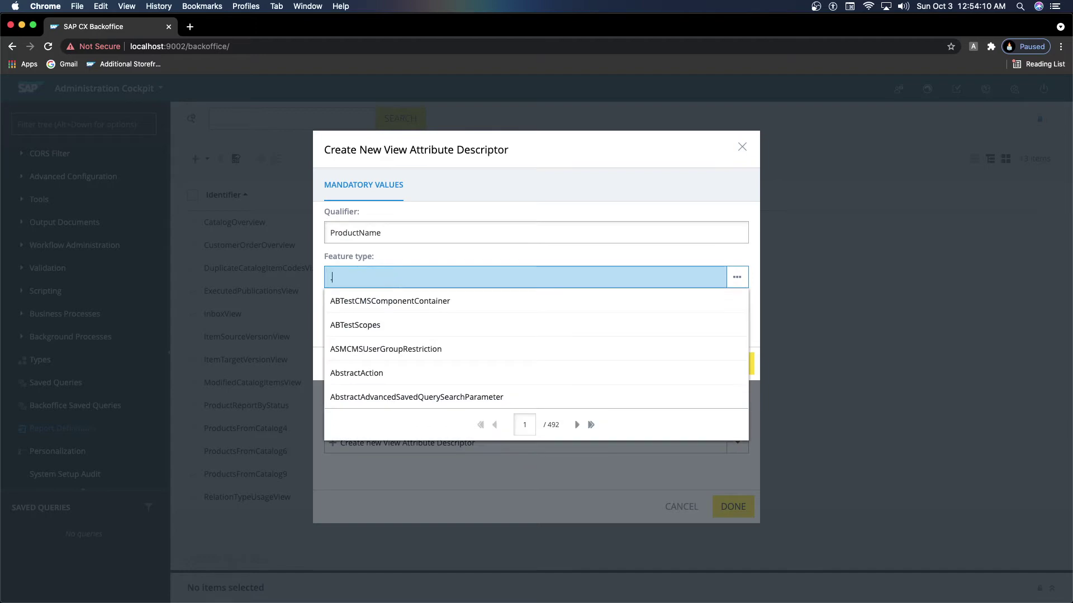
# Step: Check the type of the Product item's name attribute in core-items.xml in Visual Studio Code, then return to Chrome
pyautogui.press('super+Tab')
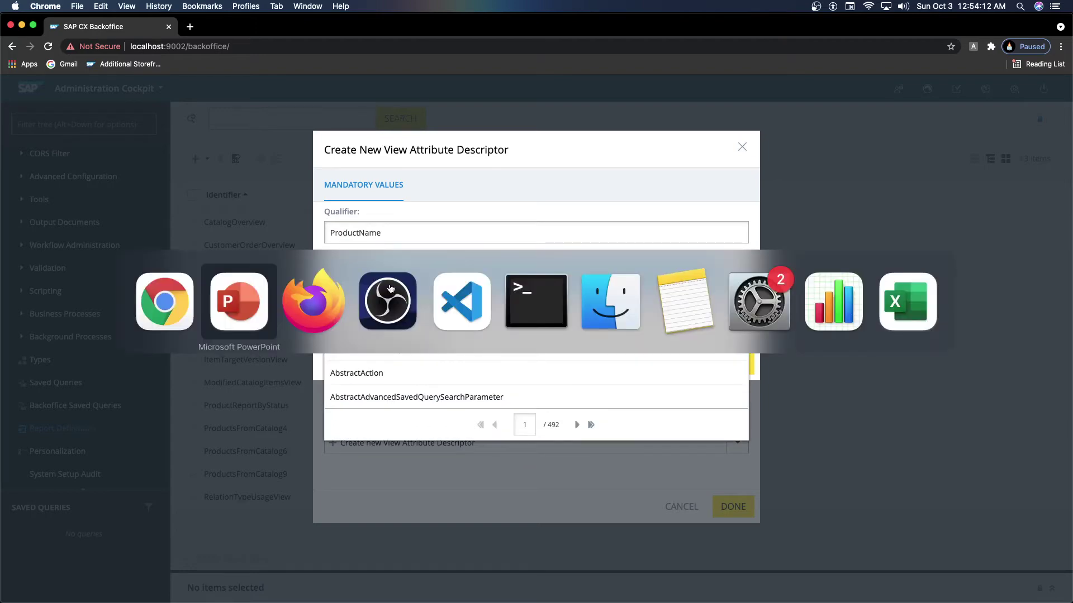
pyautogui.press('super+Tab')
pyautogui.press('super+Tab')
pyautogui.press('super+Tab')
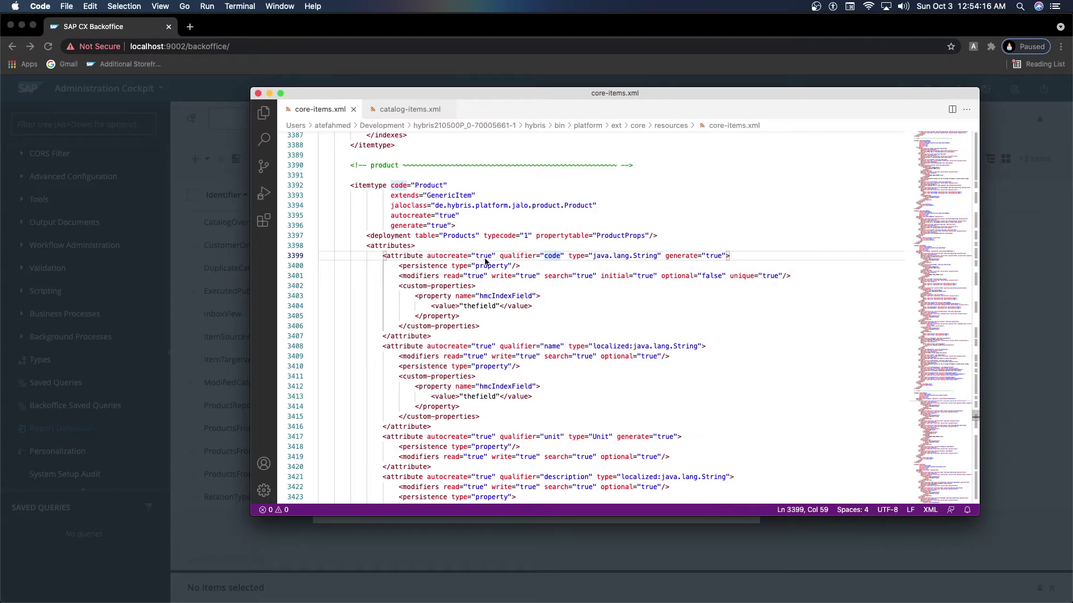
pyautogui.press('super+Tab')
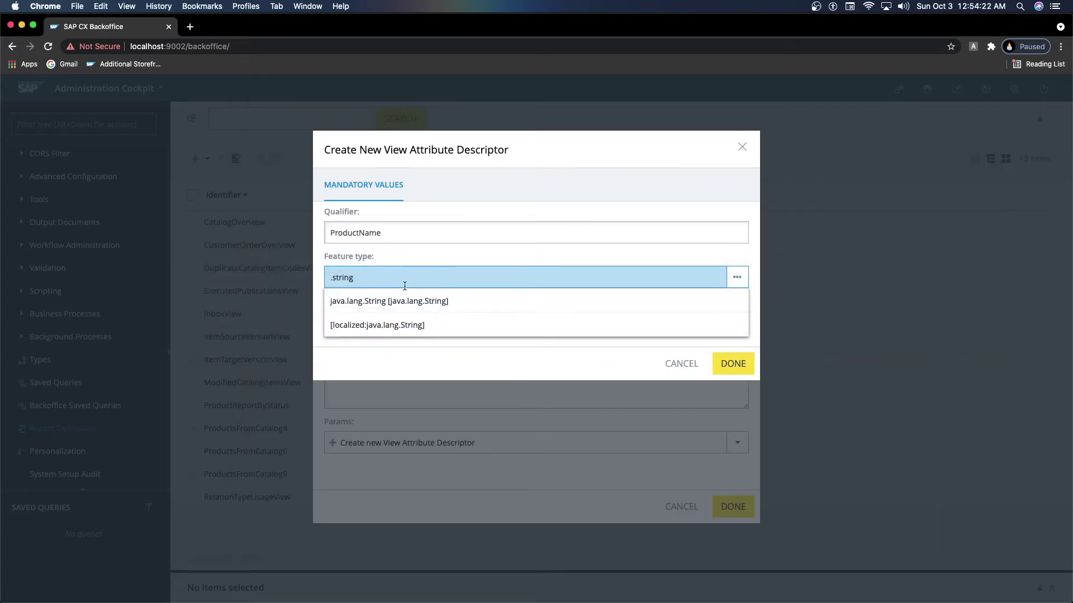
pyautogui.press('super+Tab')
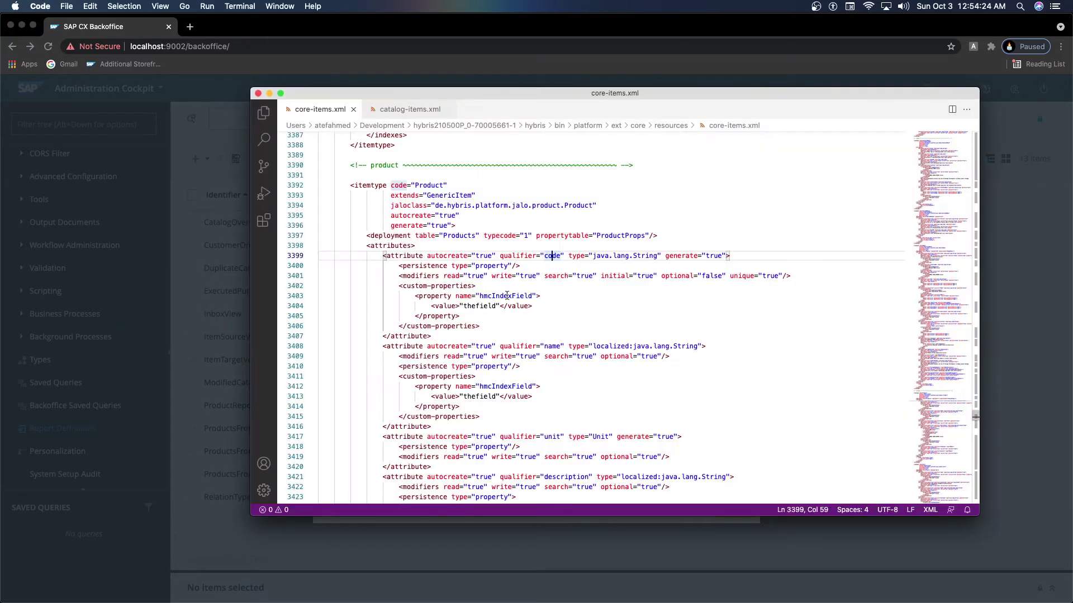
pyautogui.doubleClick(553, 347)
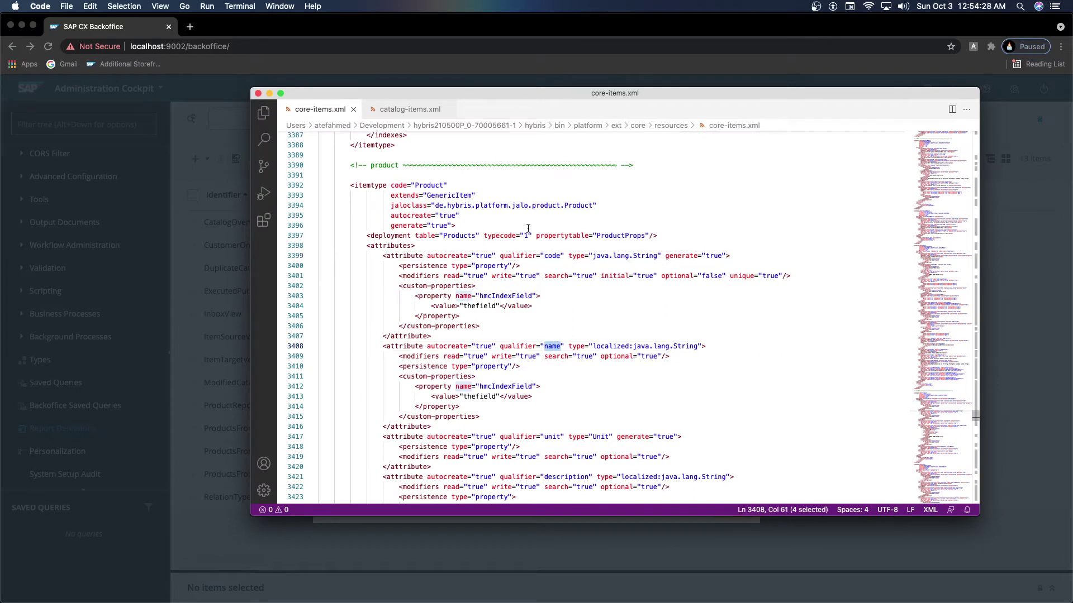
pyautogui.press('super+Tab')
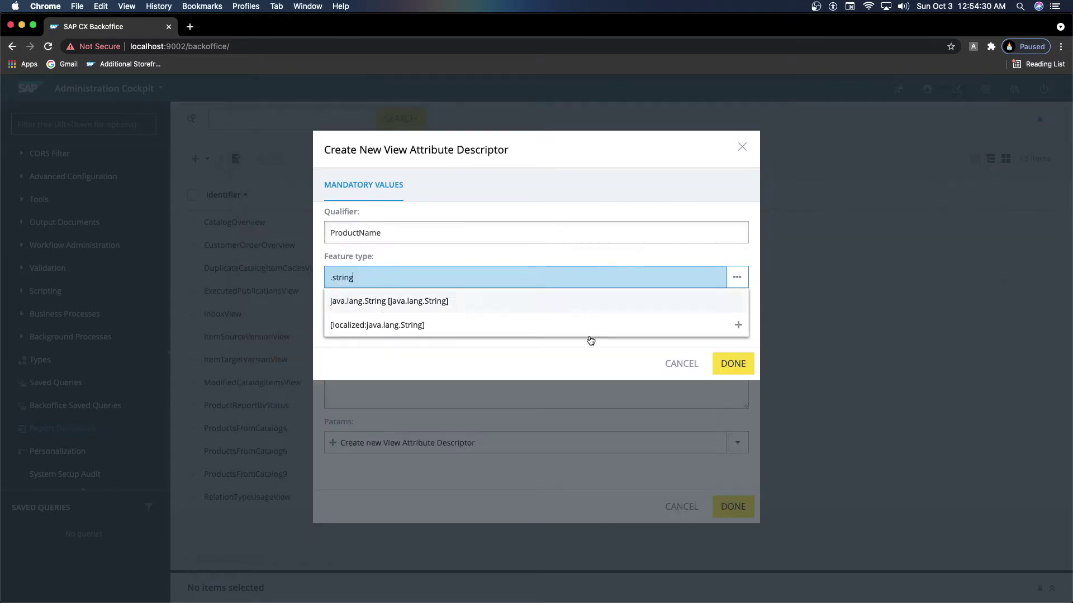
# Step: Set the ProductName descriptor's feature type to [localized:java.lang.String] and finish creating the column
pyautogui.click(390, 306)
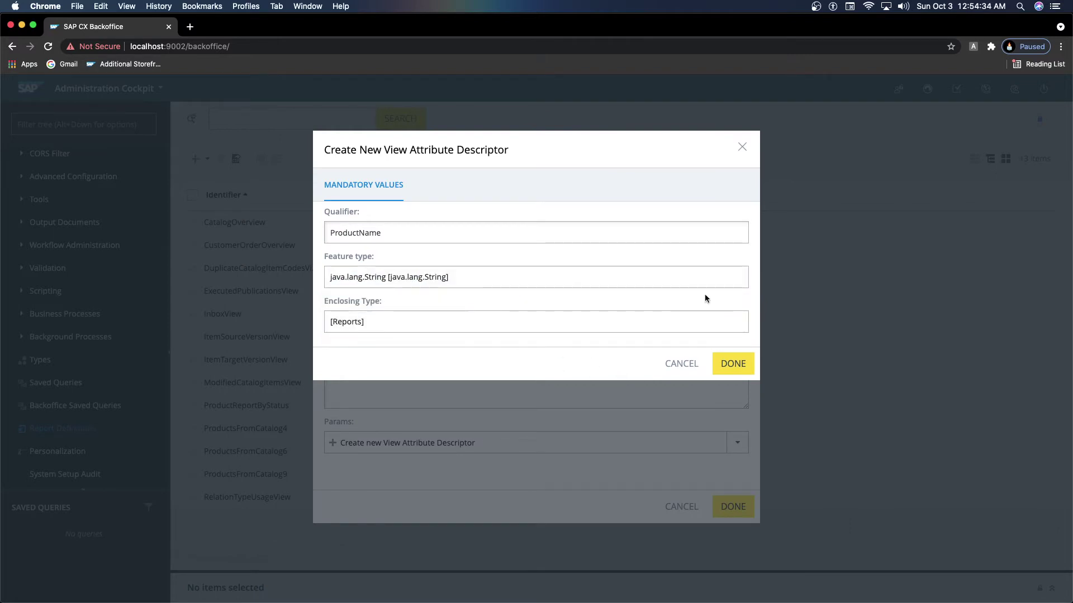
pyautogui.click(737, 279)
pyautogui.click(450, 270)
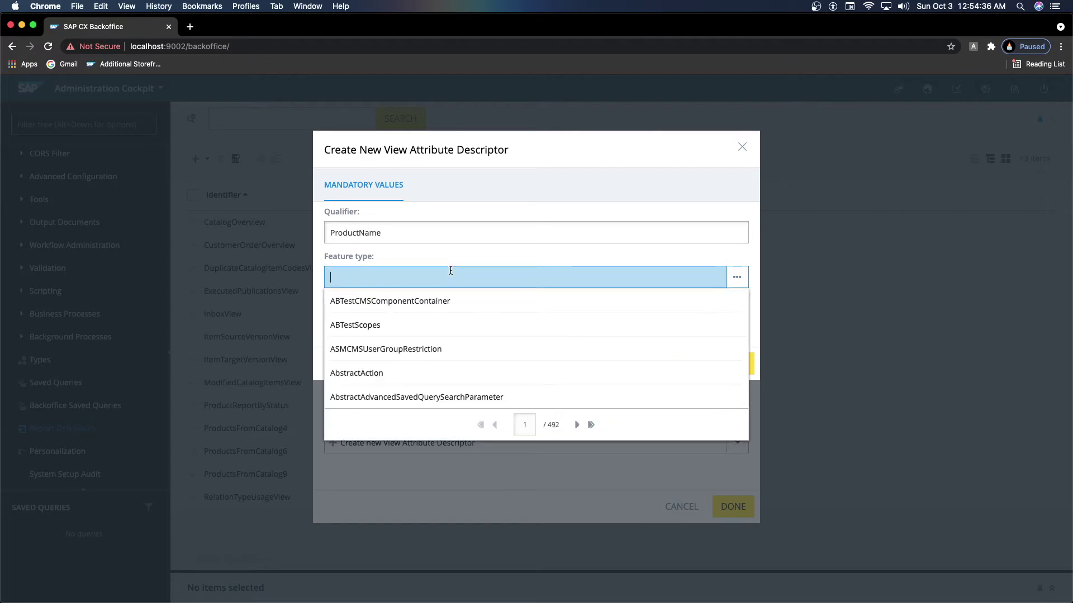
pyautogui.write('.string')
pyautogui.click(501, 325)
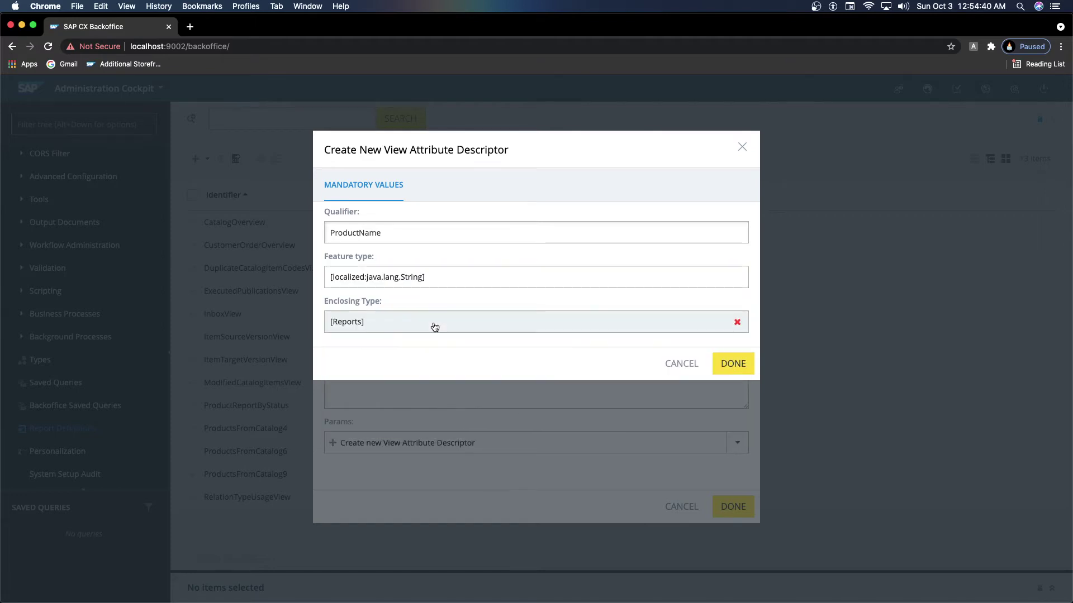
pyautogui.click(726, 361)
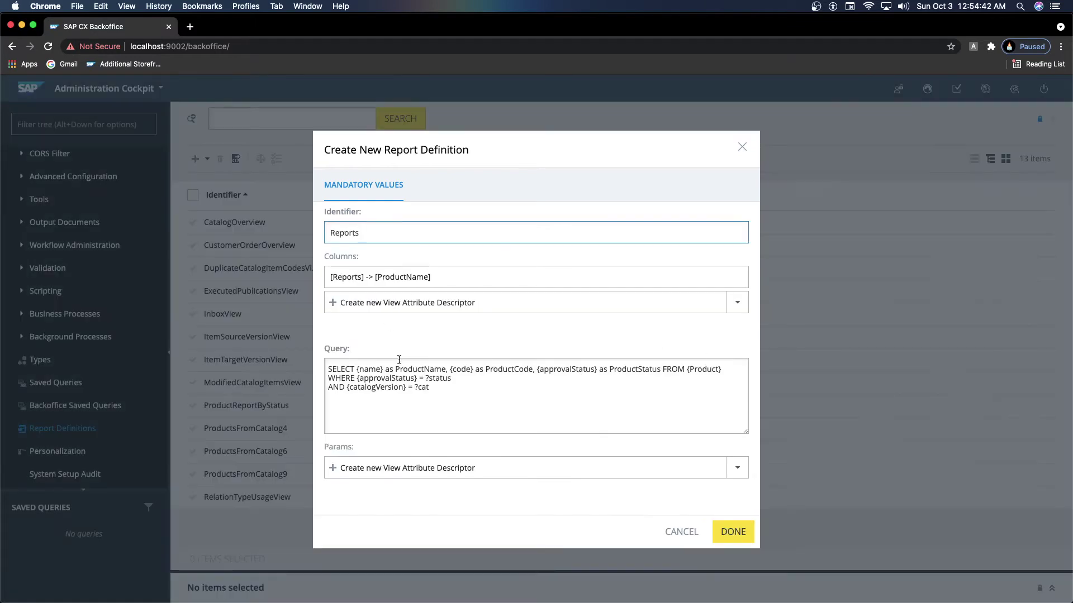
# Step: Add a second column attribute descriptor with the qualifier ProductCode copied from the query and feature type java.lang.String
pyautogui.doubleClick(419, 370)
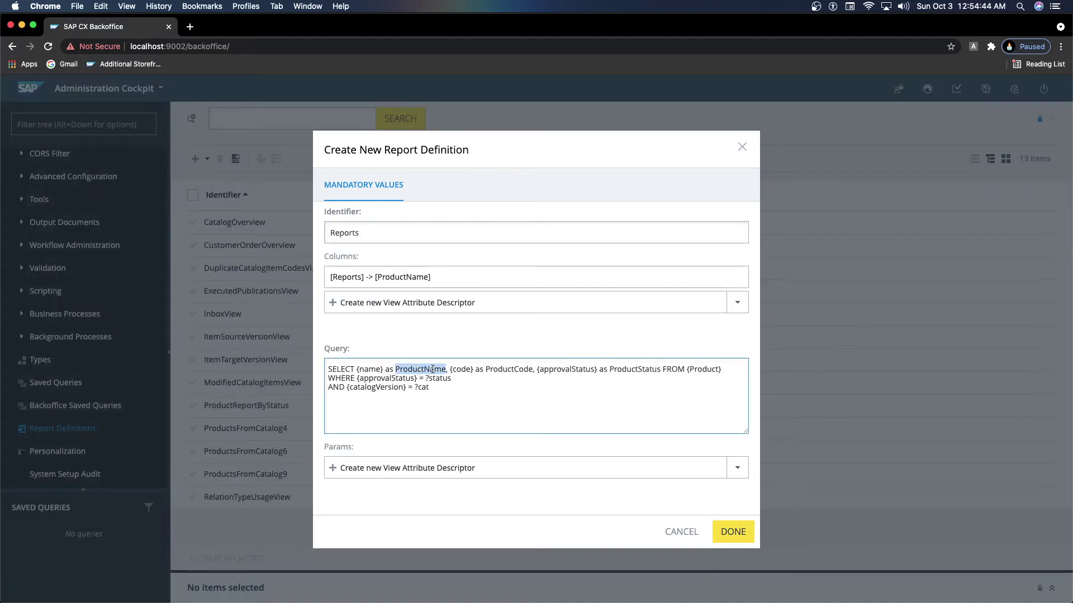
pyautogui.moveTo(412, 291)
pyautogui.doubleClick(503, 370)
pyautogui.press('super+c')
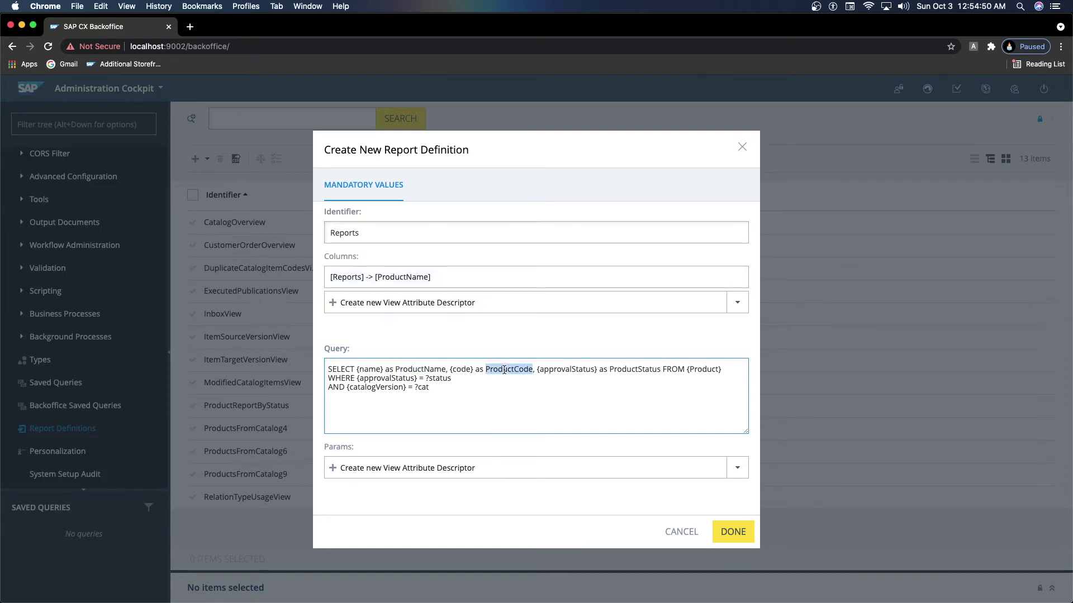
pyautogui.click(457, 303)
pyautogui.press('super+v')
pyautogui.click(413, 275)
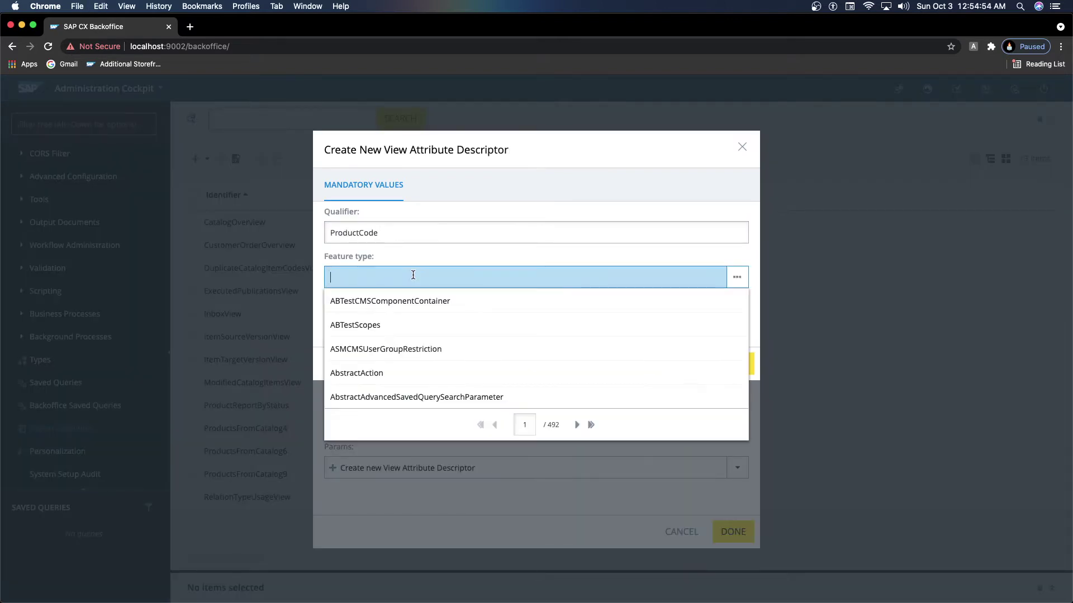
pyautogui.write('.string')
pyautogui.click(412, 301)
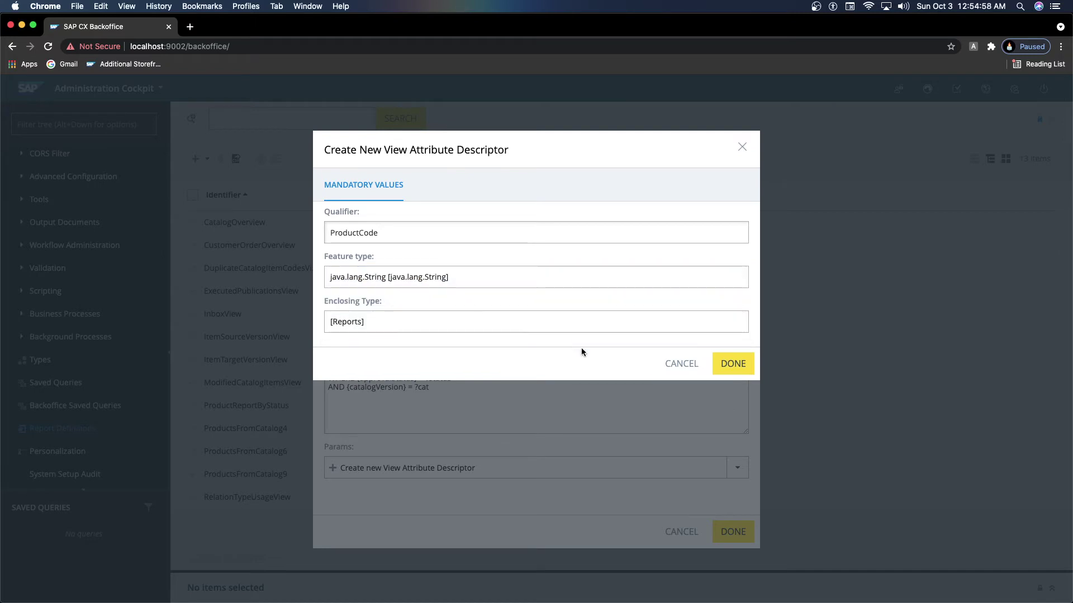
pyautogui.click(734, 367)
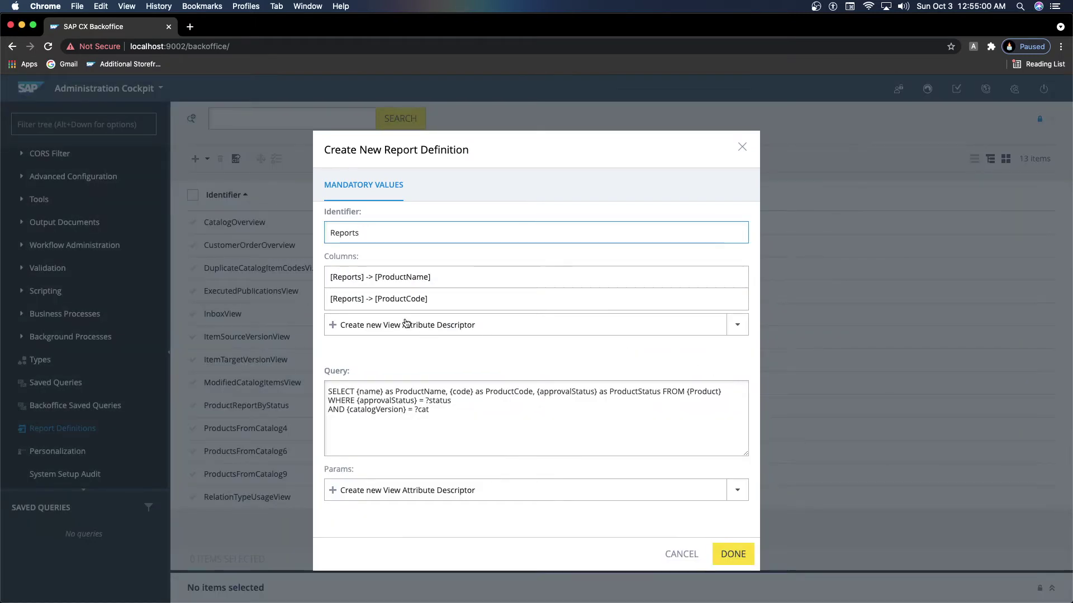
pyautogui.click(410, 325)
pyautogui.press('super+Tab')
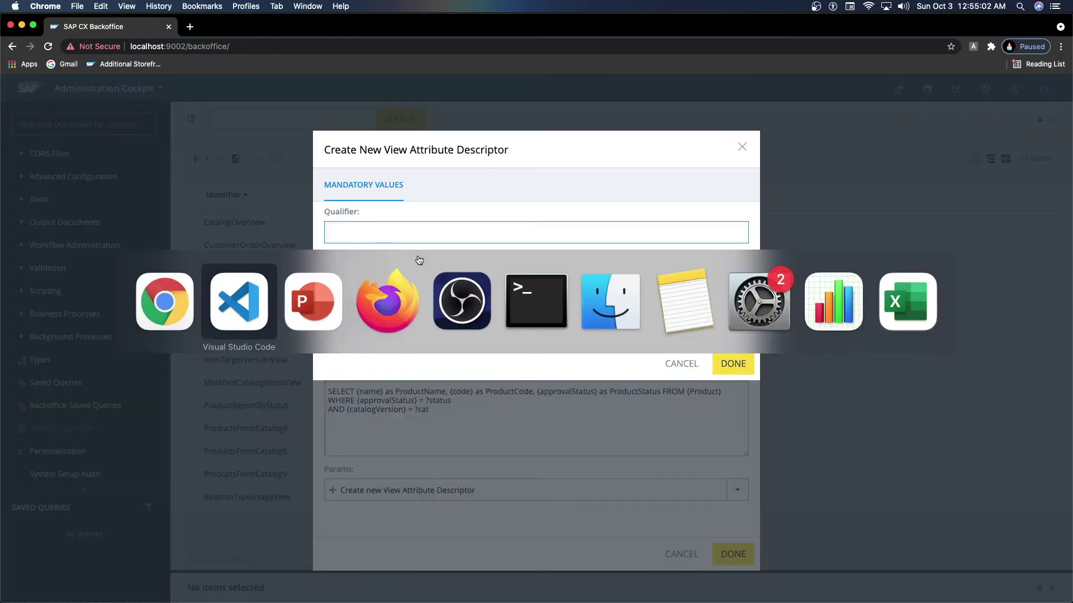
pyautogui.press('Escape')
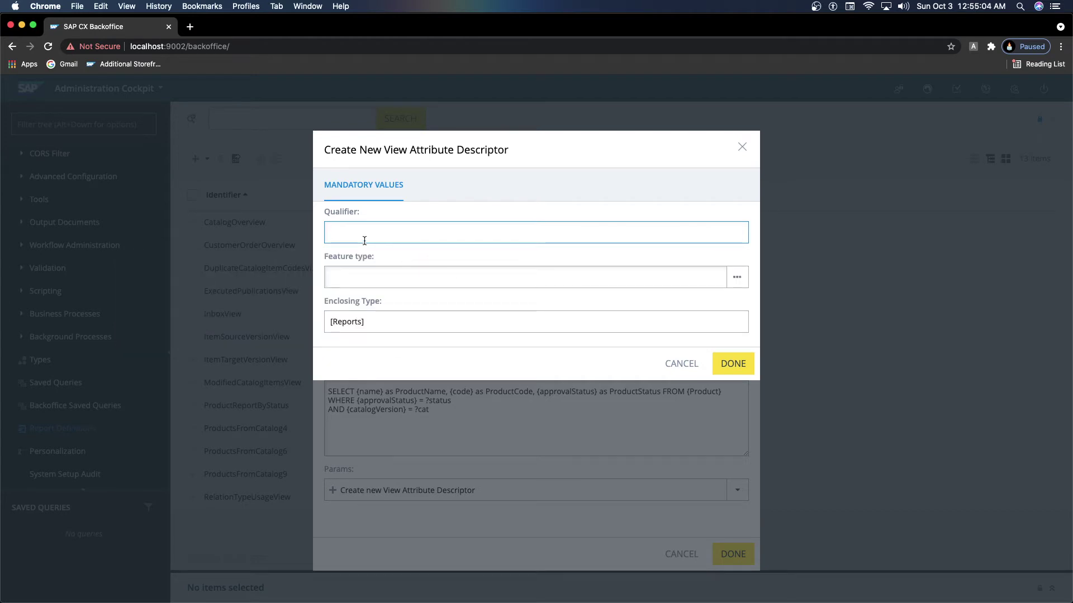
pyautogui.click(671, 368)
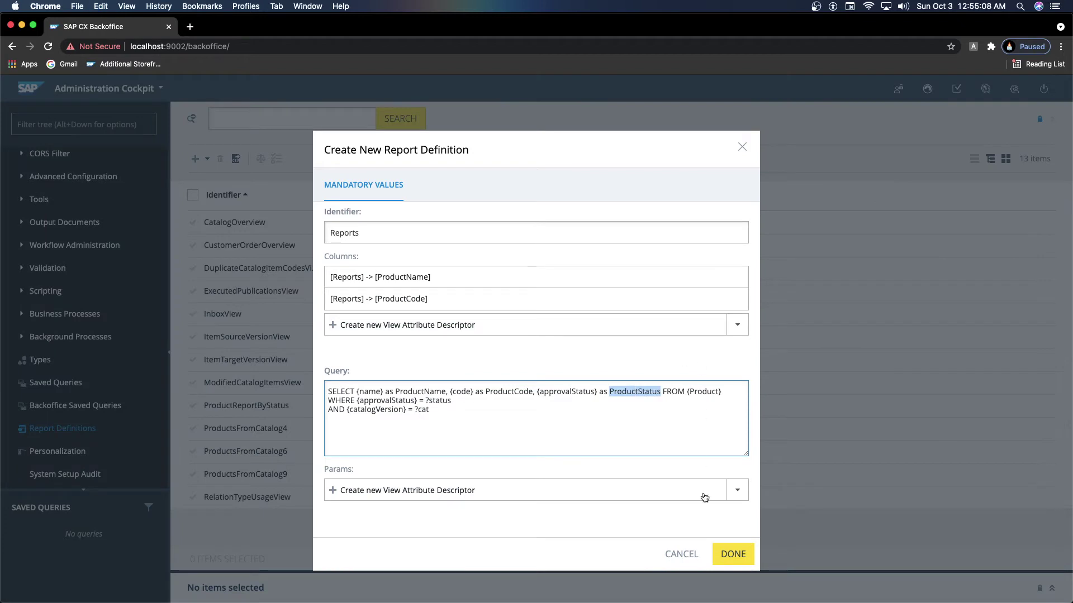
pyautogui.click(557, 326)
pyautogui.write('ProductStatus')
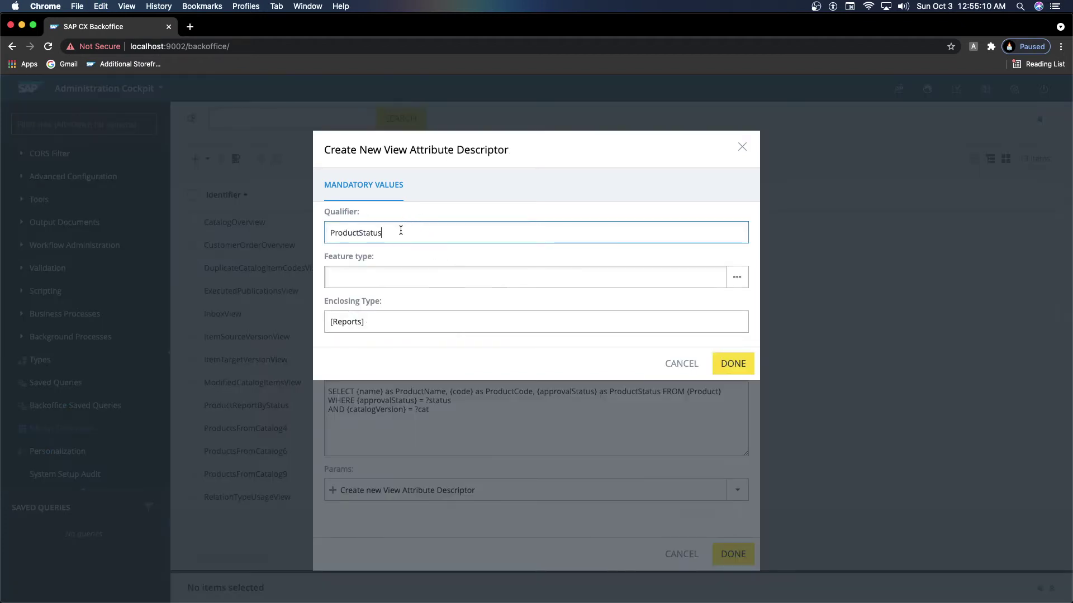
pyautogui.click(385, 276)
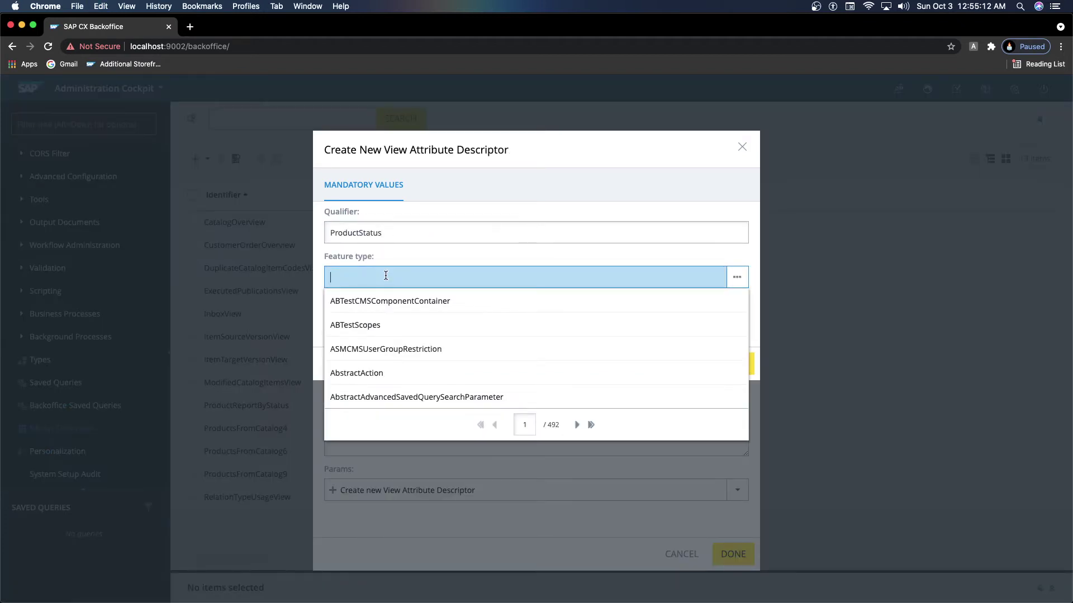
pyautogui.press('super+Tab')
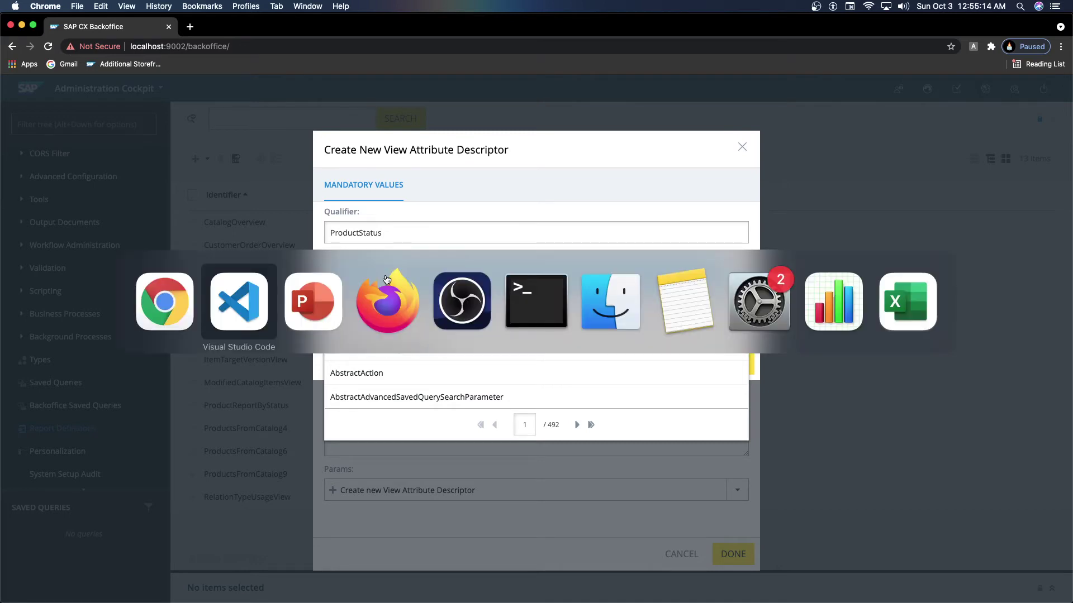
pyautogui.press('Escape')
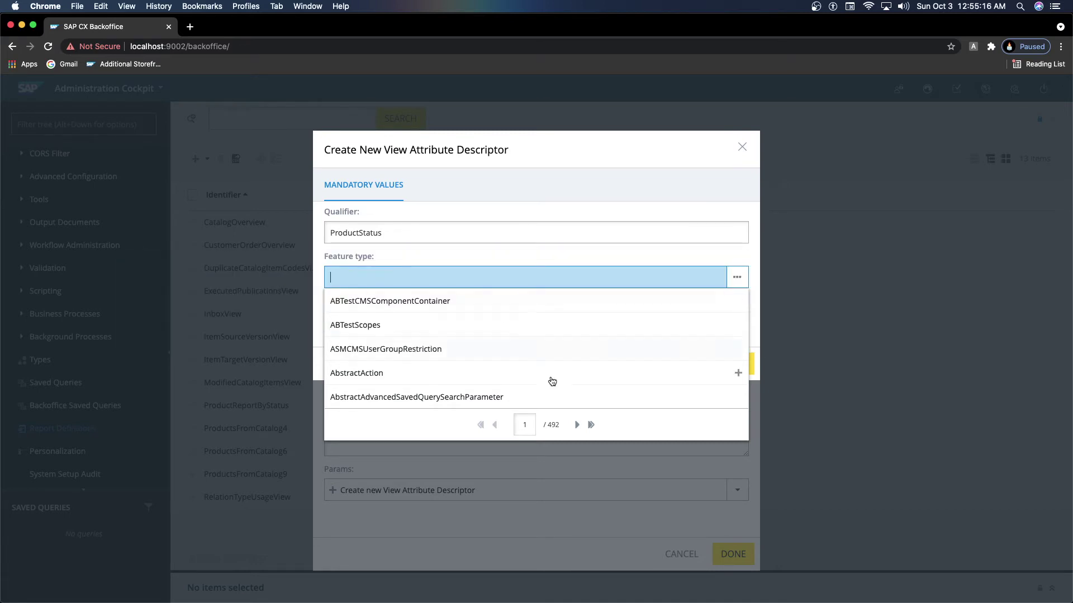
pyautogui.click(522, 390)
pyautogui.click(681, 364)
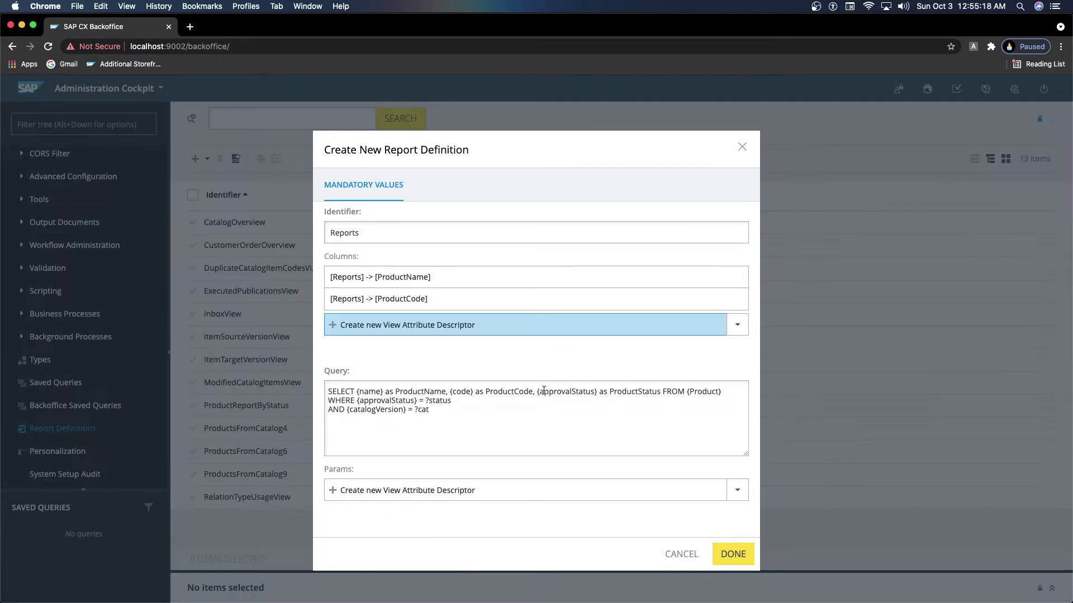
# Step: Copy the approvalStatus attribute's type, ArticleApprovalStatus, from catalog-items.xml in Visual Studio Code and return to Chrome
pyautogui.doubleClick(572, 393)
pyautogui.press('super+Tab')
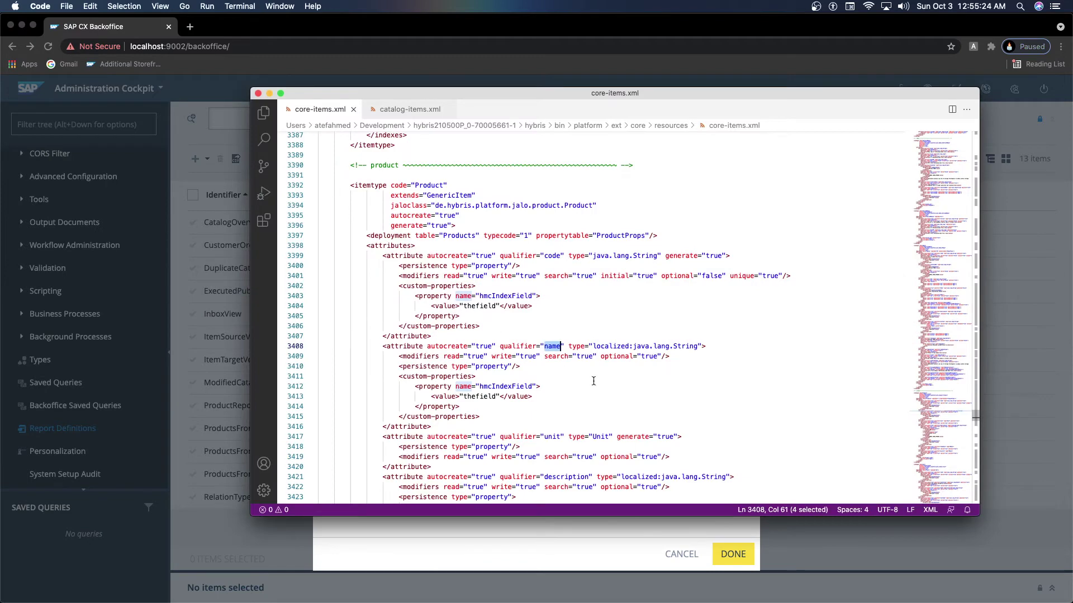
pyautogui.click(399, 112)
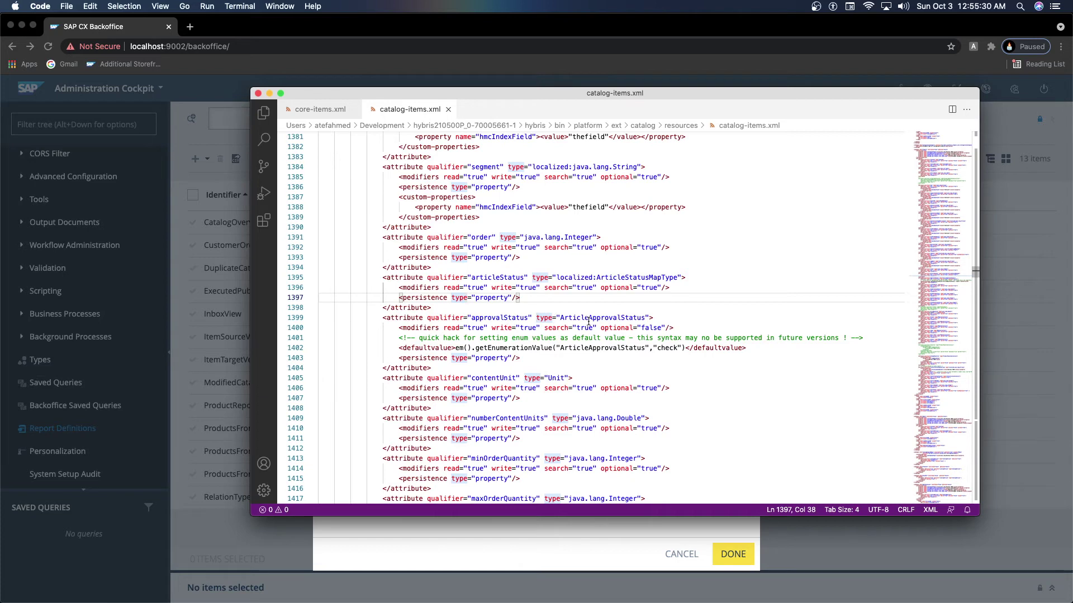
pyautogui.doubleClick(613, 317)
pyautogui.press('super+c')
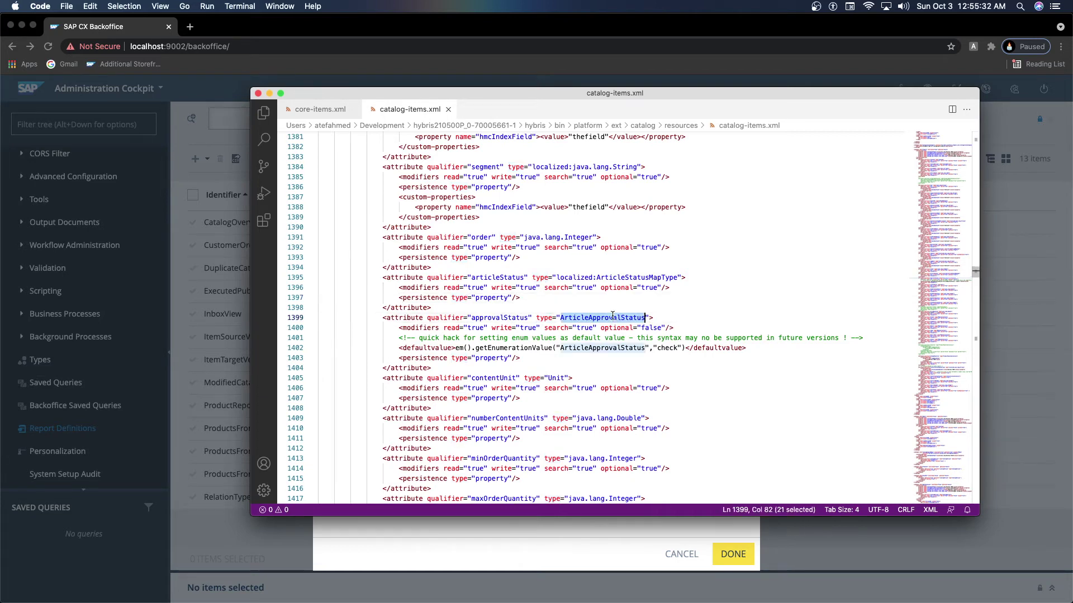
pyautogui.press('super+Tab')
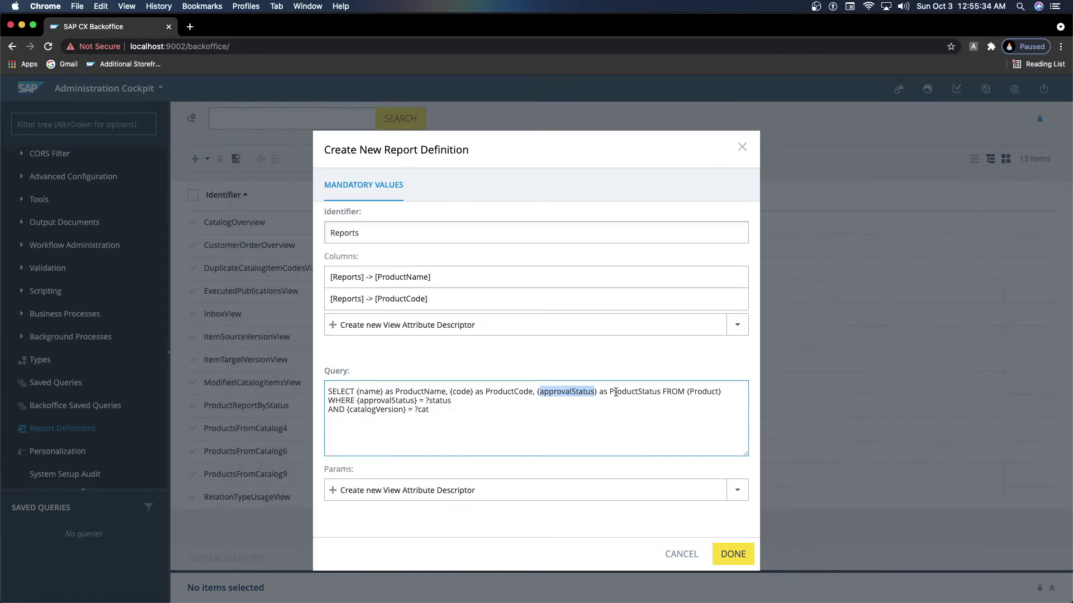
# Step: Add a third column attribute descriptor with the qualifier ProductStatus and the copied feature type ArticleApprovalStatus
pyautogui.click(402, 328)
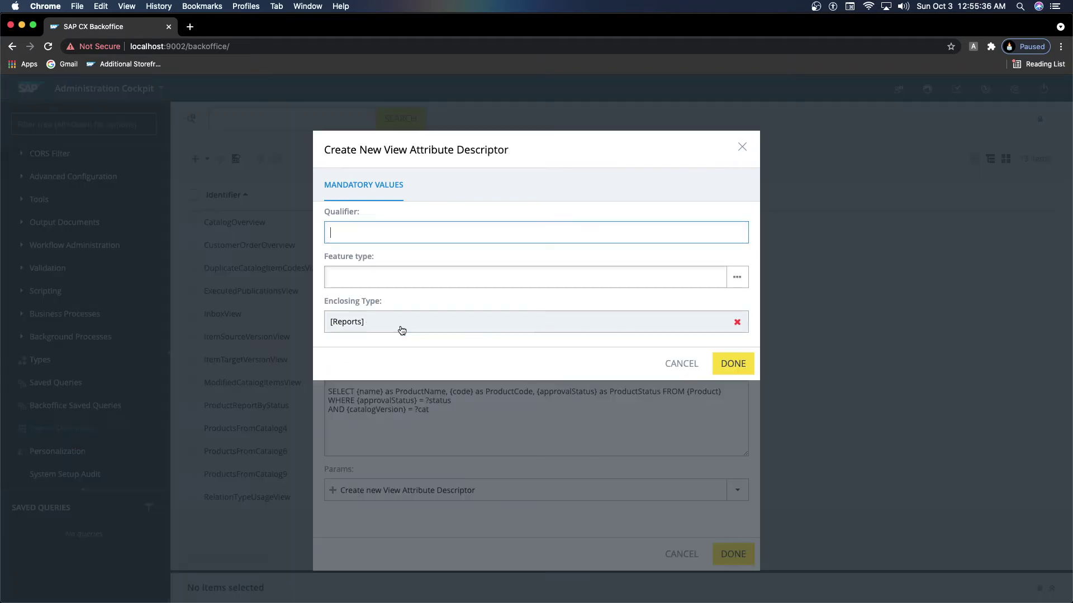
pyautogui.click(387, 278)
pyautogui.press('super+v')
pyautogui.click(441, 233)
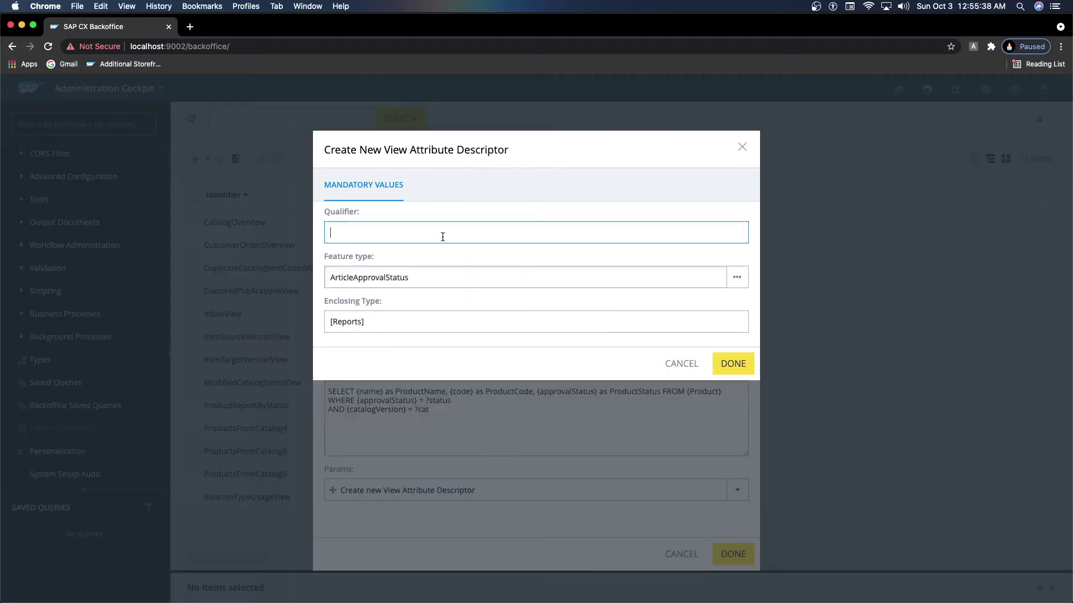
pyautogui.write('ProductStatus')
pyautogui.click(732, 364)
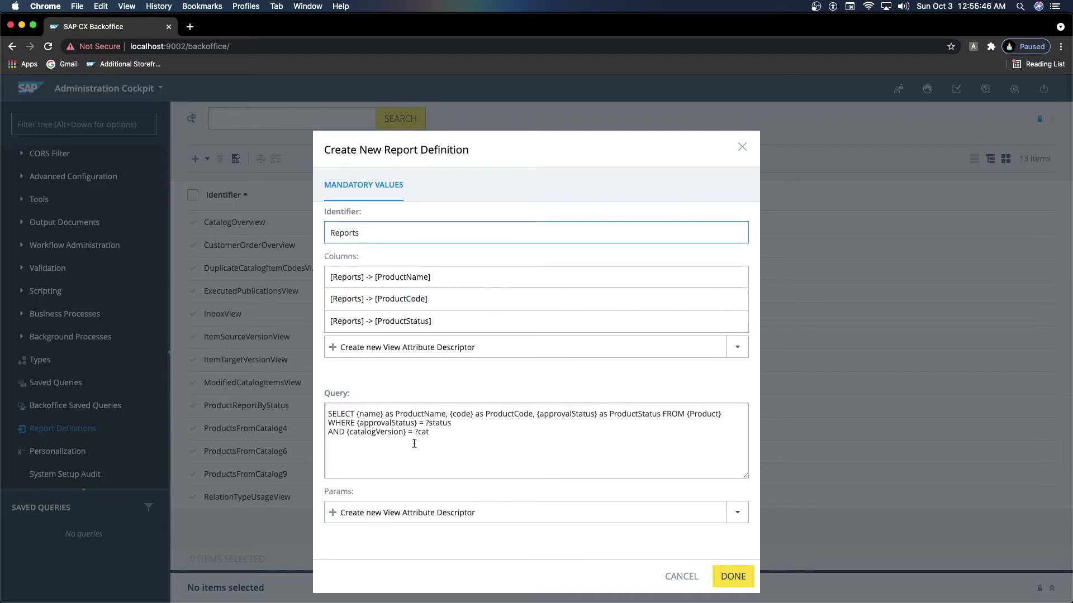
# Step: Start a new parameter attribute descriptor with the qualifier status copied from the query
pyautogui.doubleClick(439, 424)
pyautogui.press('super+c')
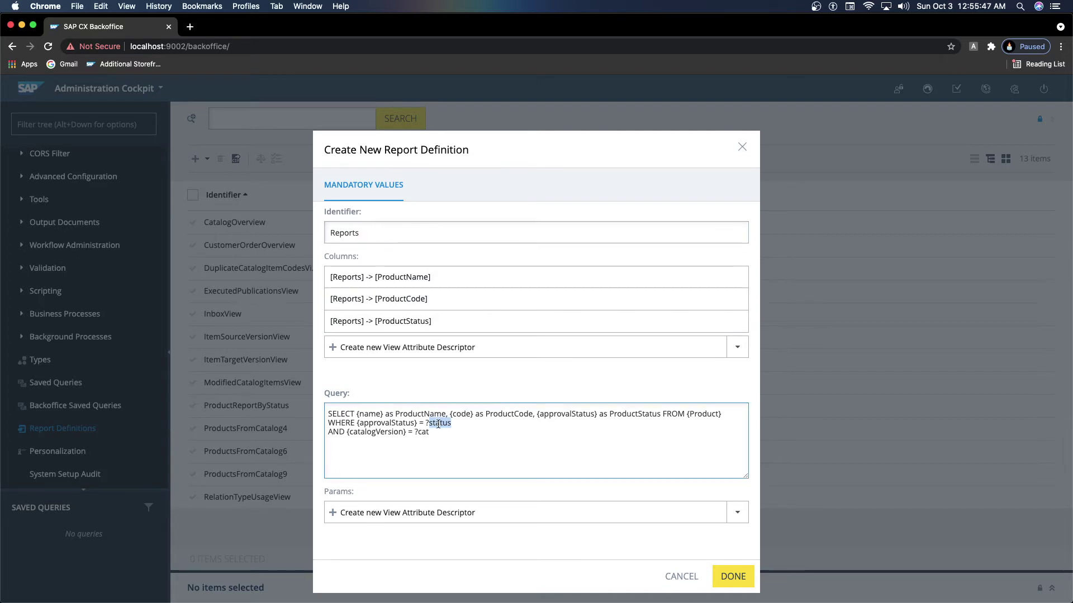
pyautogui.click(354, 511)
pyautogui.press('super+v')
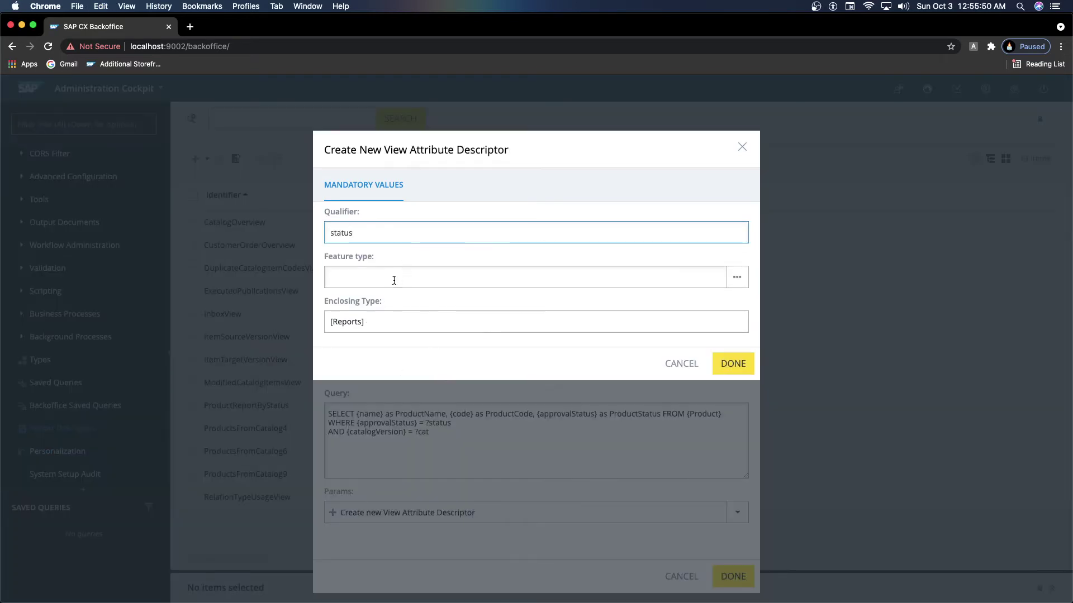
# Step: Set the status parameter's feature type to ArticleApprovalStatus, copied from catalog-items.xml in Visual Studio Code, and finish creating it
pyautogui.click(394, 281)
pyautogui.press('super+v')
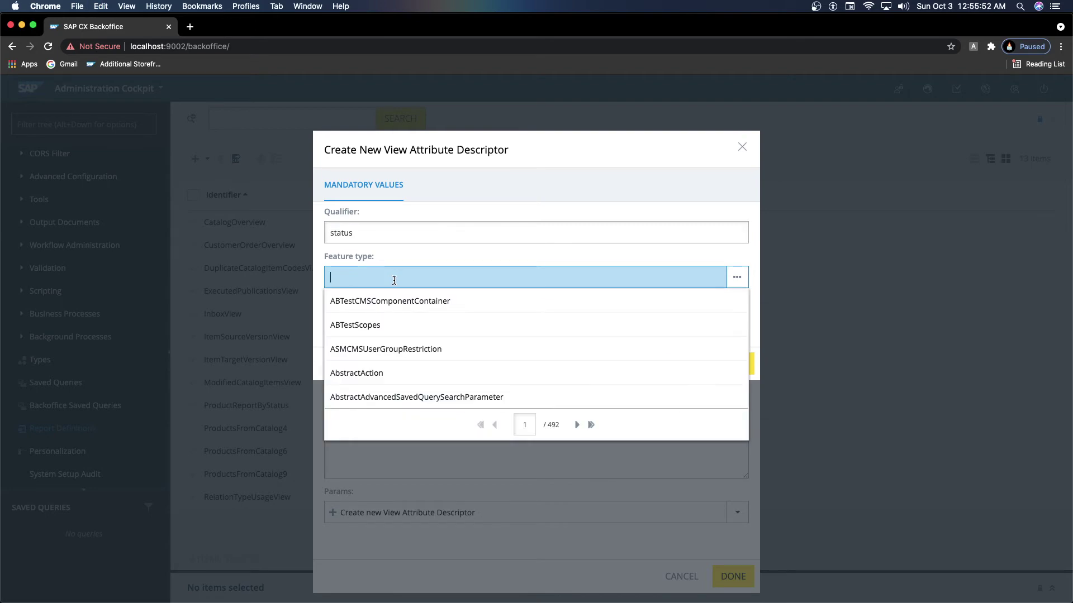
pyautogui.press('super+Tab')
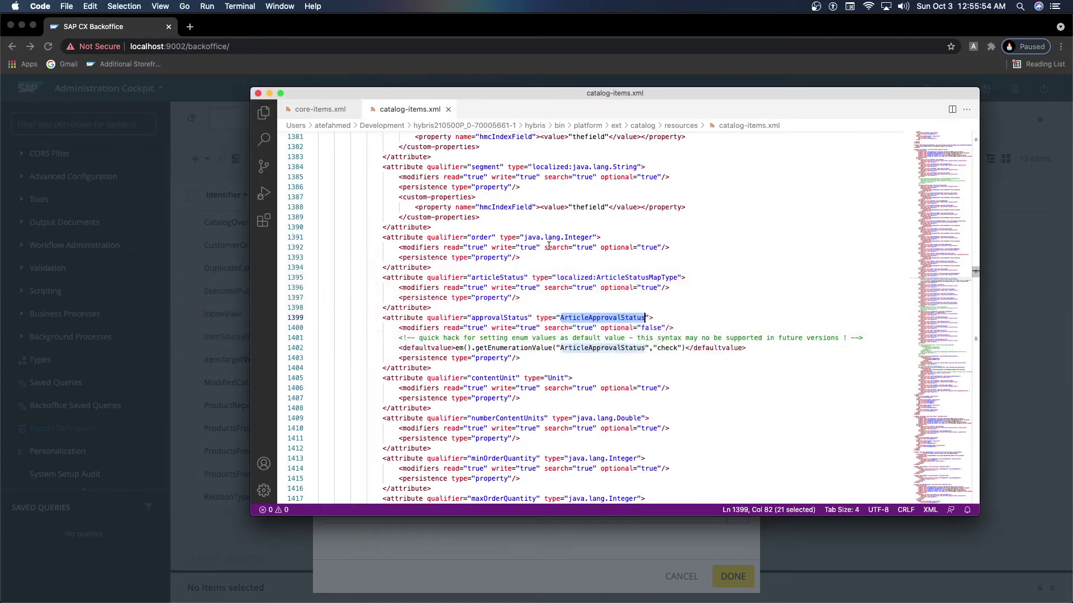
pyautogui.press('super+c')
pyautogui.press('super+Tab')
pyautogui.press('super+v')
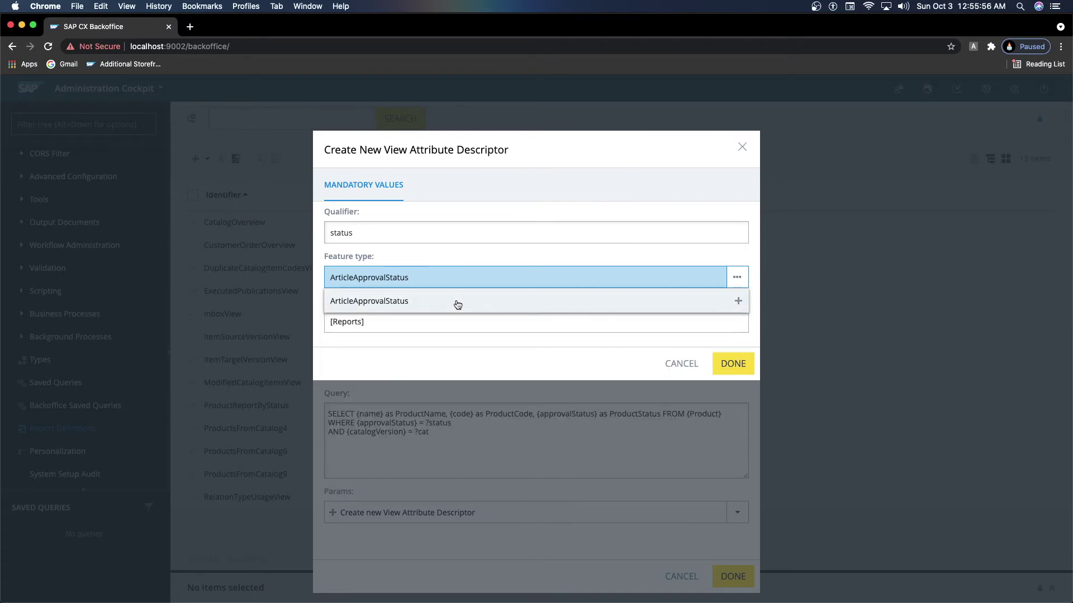
pyautogui.click(447, 302)
pyautogui.click(734, 364)
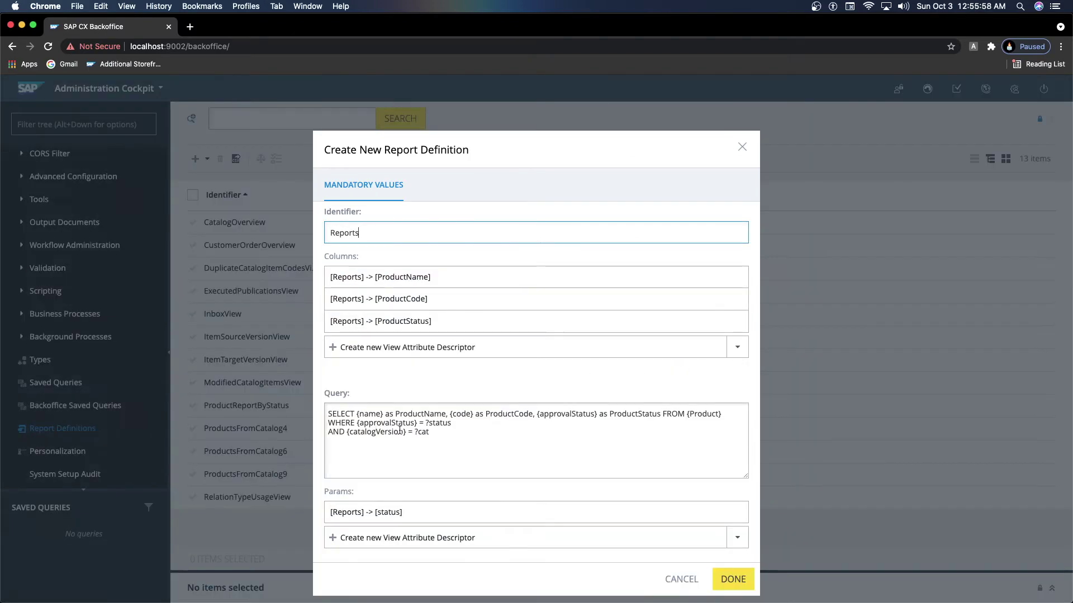
# Step: Find the catalogVersion attribute in catalog-items.xml in Visual Studio Code, copy its type CatalogVersion, and return to Chrome
pyautogui.scroll(-1, 402, 473)
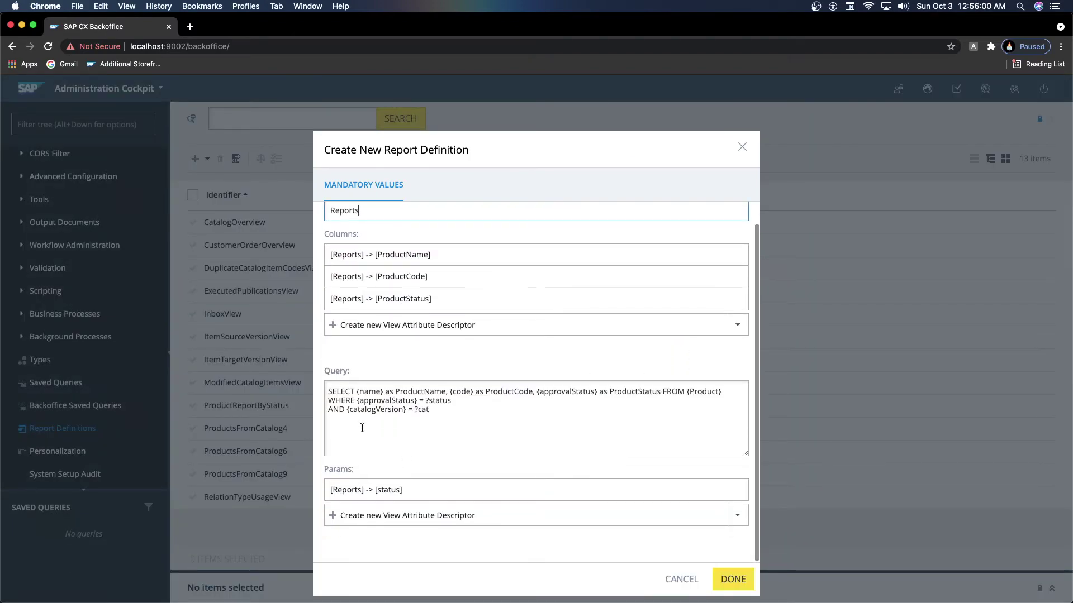
pyautogui.press('super+Tab')
pyautogui.press('super+f')
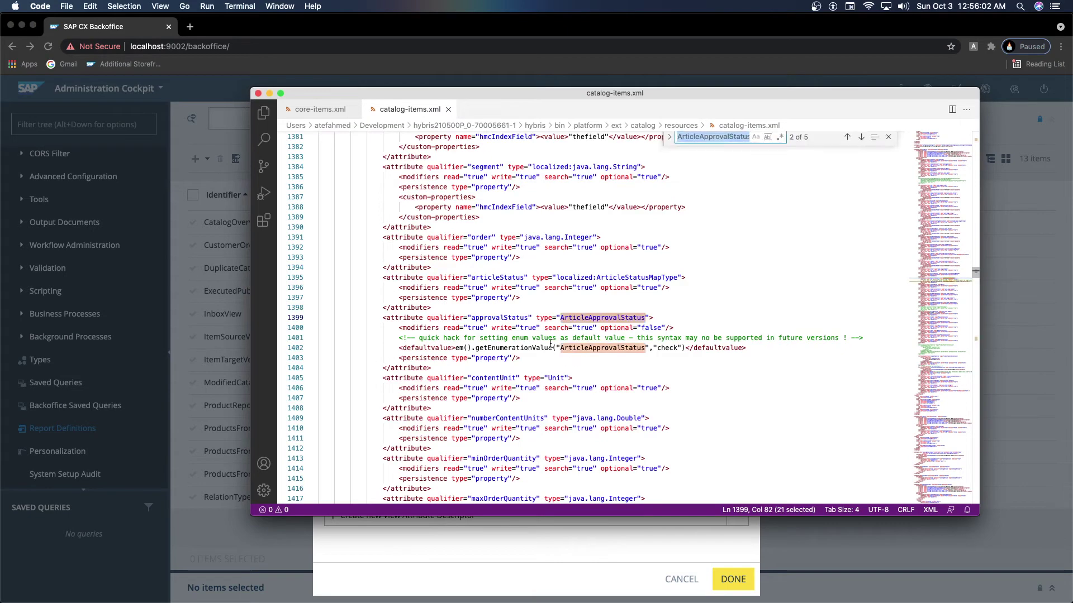
pyautogui.write('catalogversion')
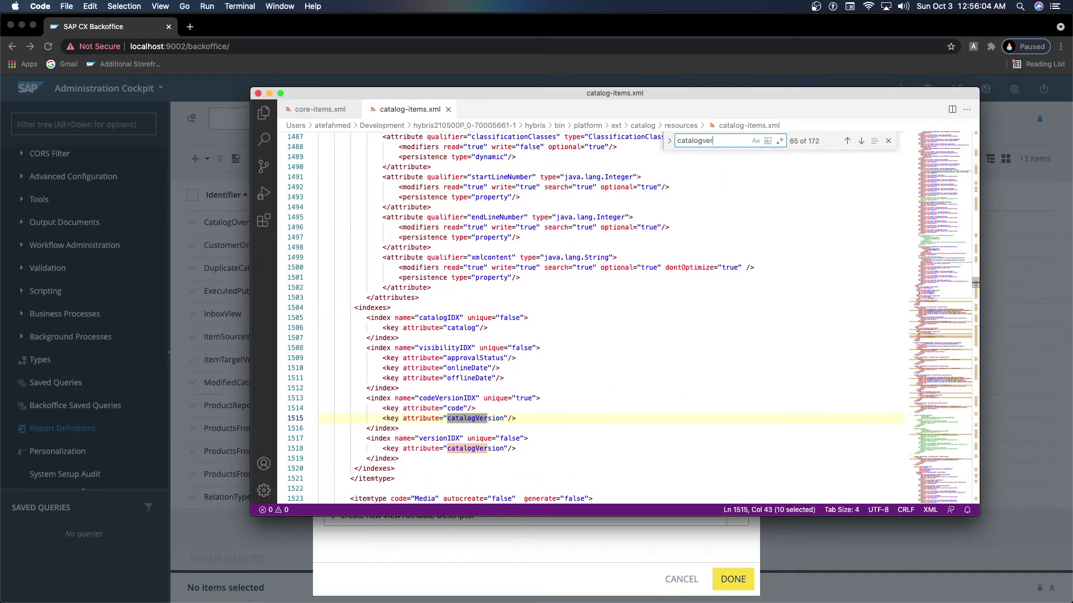
pyautogui.press('Return')
pyautogui.press('Return')
pyautogui.press('Return')
pyautogui.press('Return')
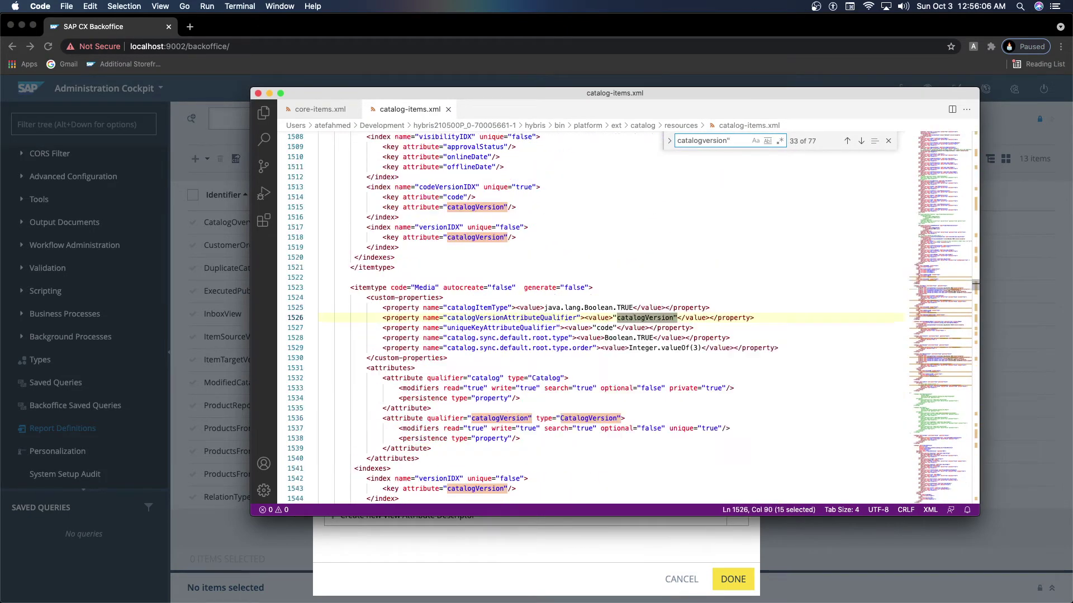
pyautogui.press('Escape')
pyautogui.hotkey('shift', 'Right')
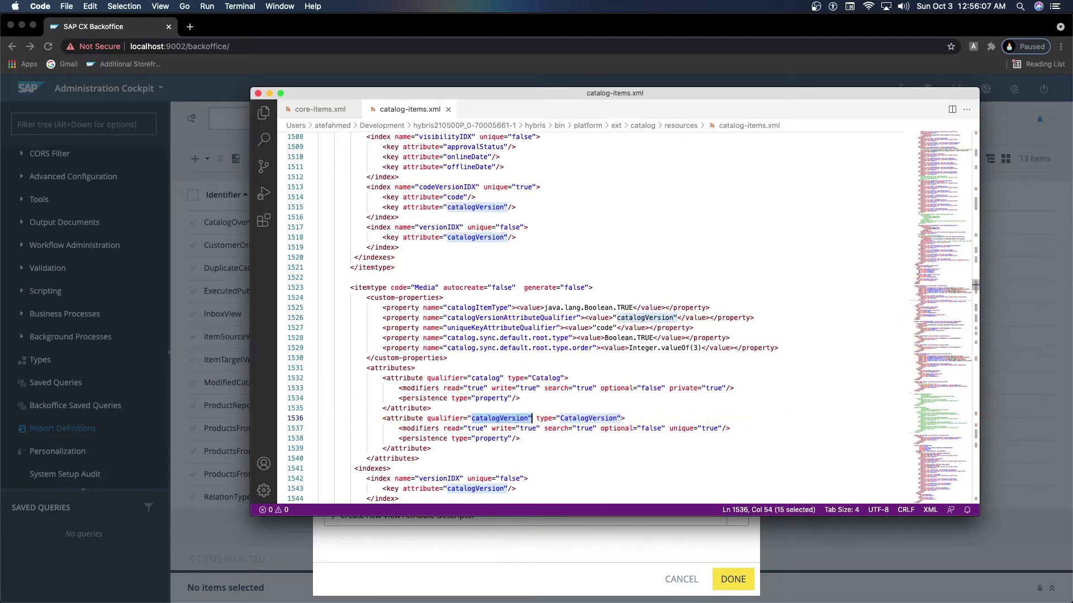
pyautogui.doubleClick(572, 419)
pyautogui.press('super+Tab')
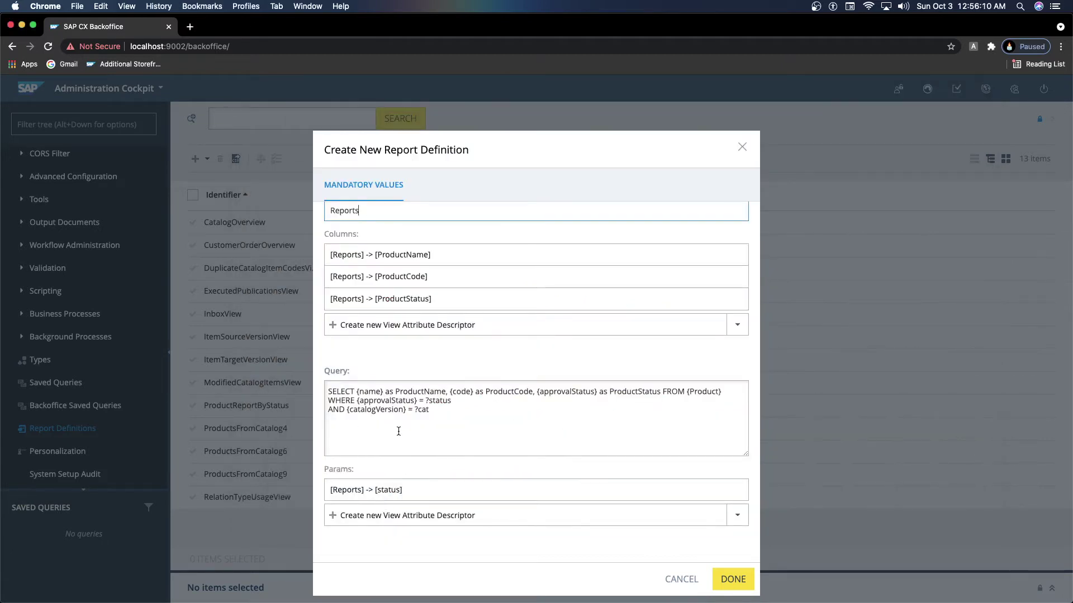
# Step: Add a second parameter descriptor with qualifier cat and feature type CatalogVersion, and submit the Reports definition
pyautogui.click(402, 510)
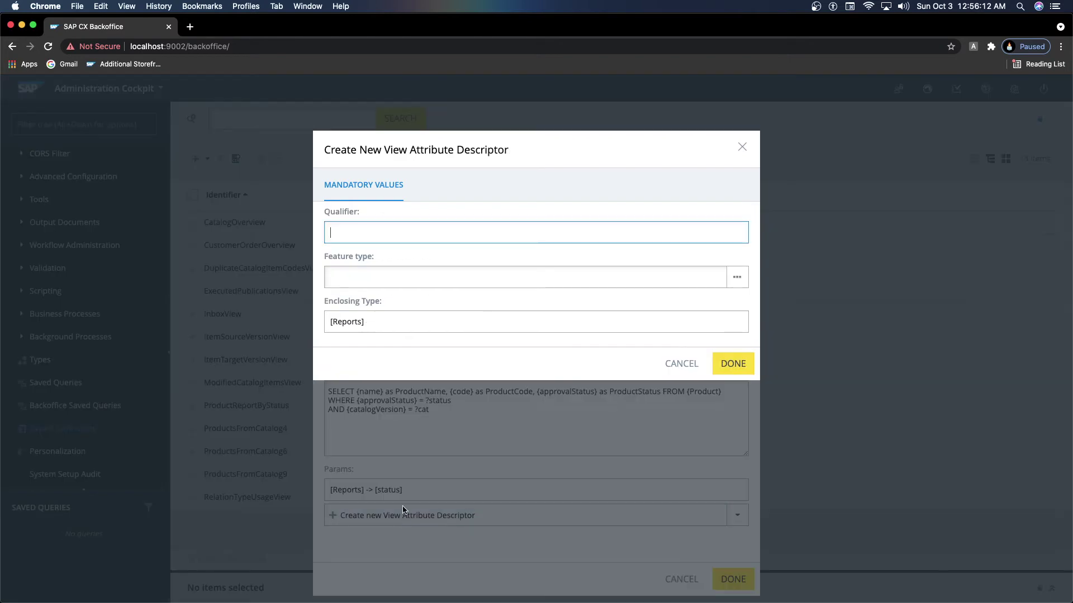
pyautogui.write('cat')
pyautogui.press('Tab')
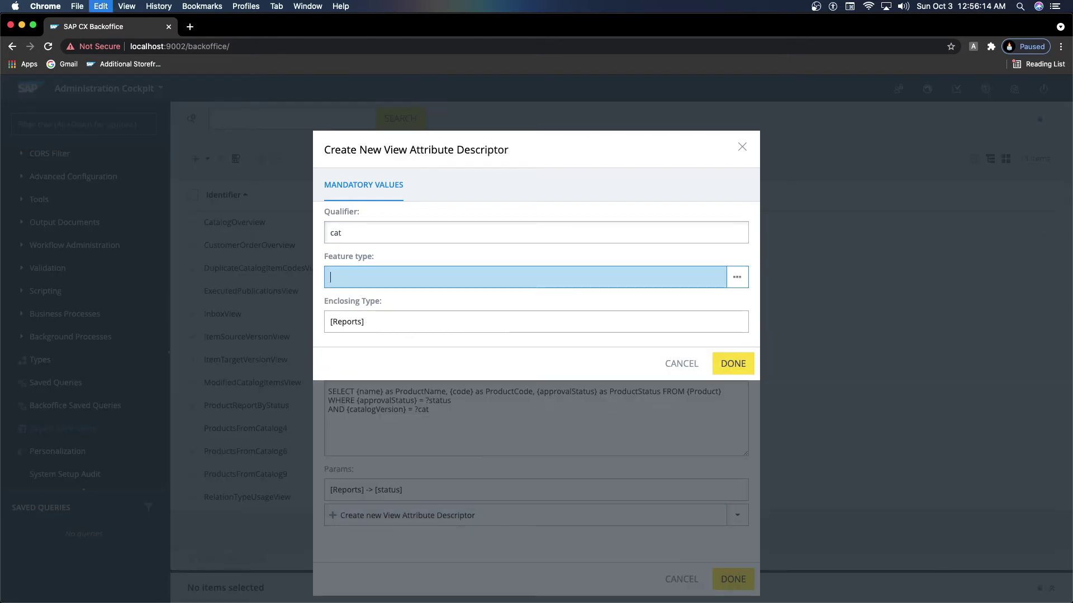
pyautogui.press('super+v')
pyautogui.click(400, 328)
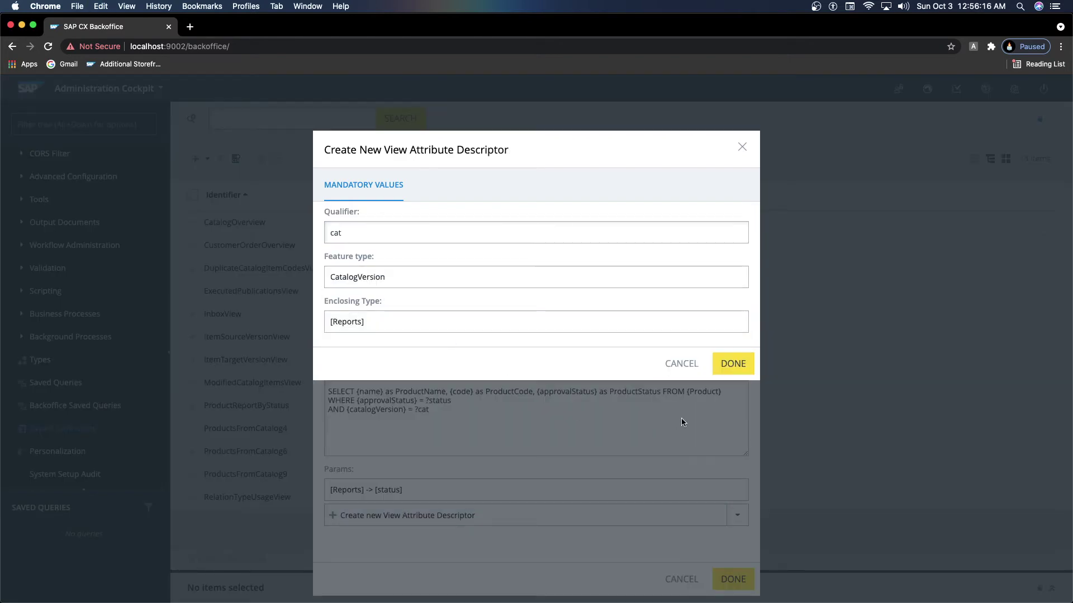
pyautogui.click(726, 363)
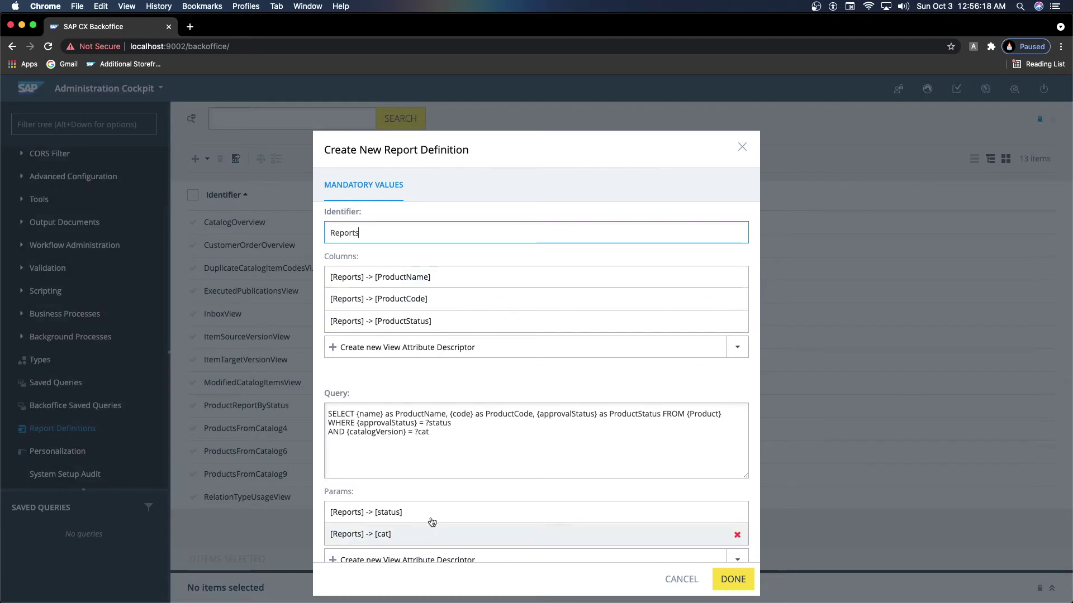
pyautogui.scroll(-1, 473, 489)
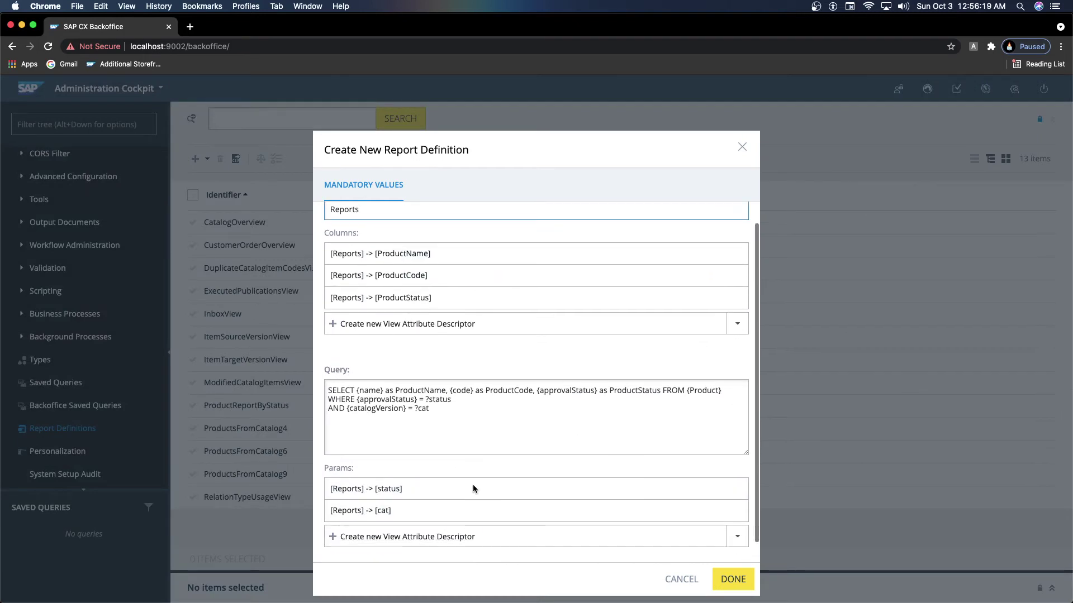
pyautogui.click(742, 582)
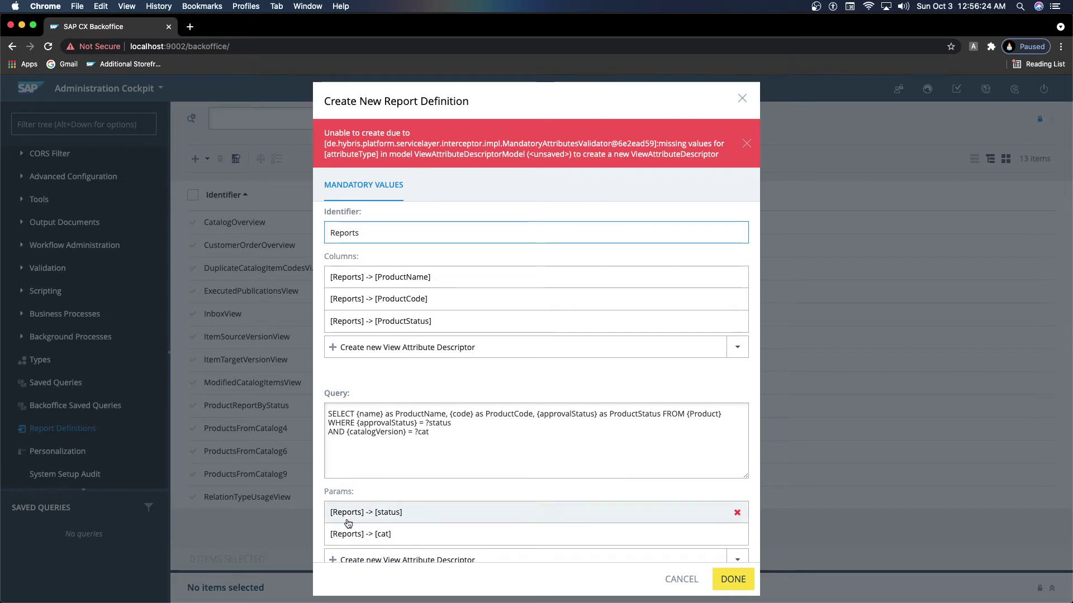
# Step: Switch to Firefox and examine the query, columns and parameters of the existing ProductReportByStatus report definition
pyautogui.press('super+Tab')
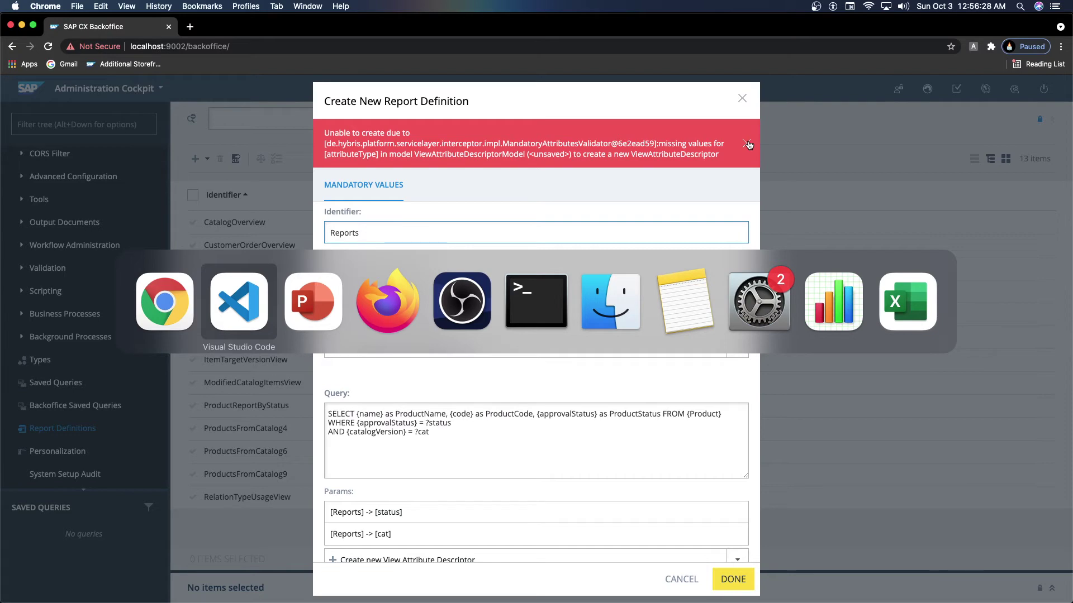
pyautogui.press('super+Tab')
pyautogui.press('super+Tab')
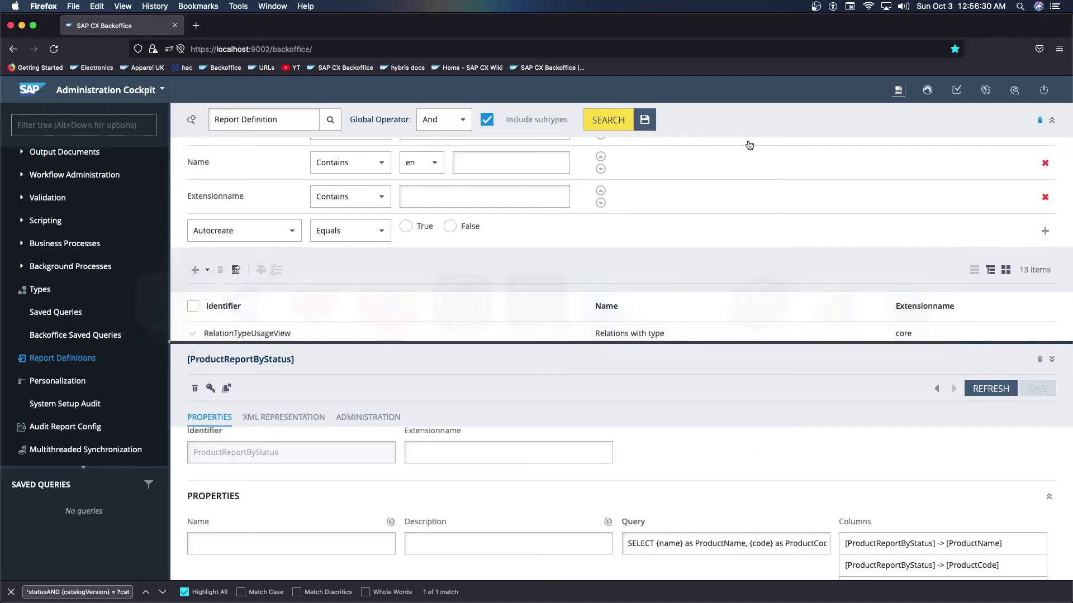
pyautogui.click(1052, 120)
pyautogui.scroll(-1, 347, 276)
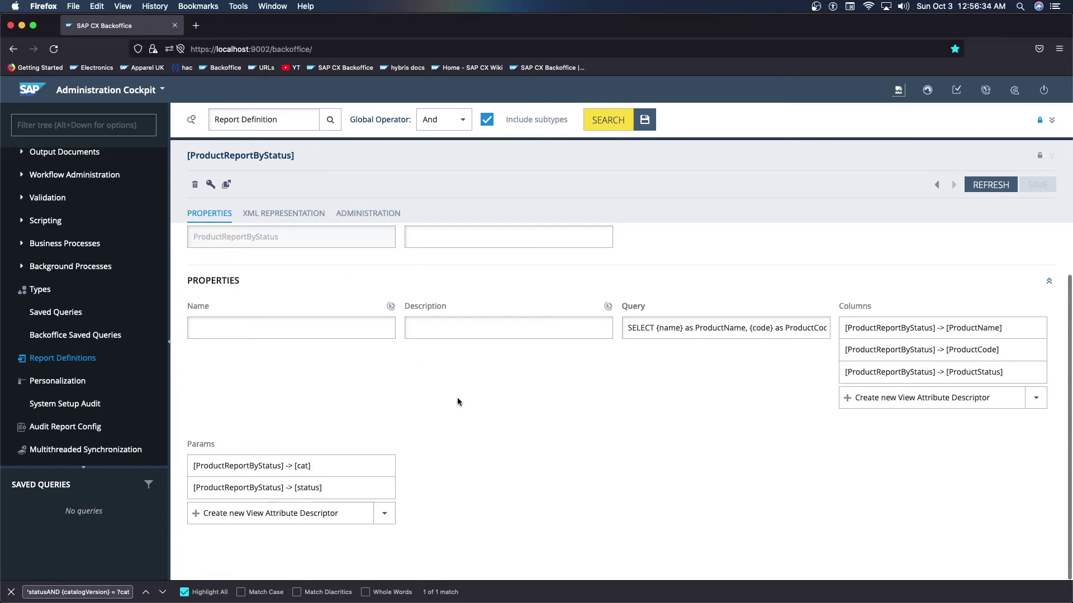
pyautogui.click(670, 338)
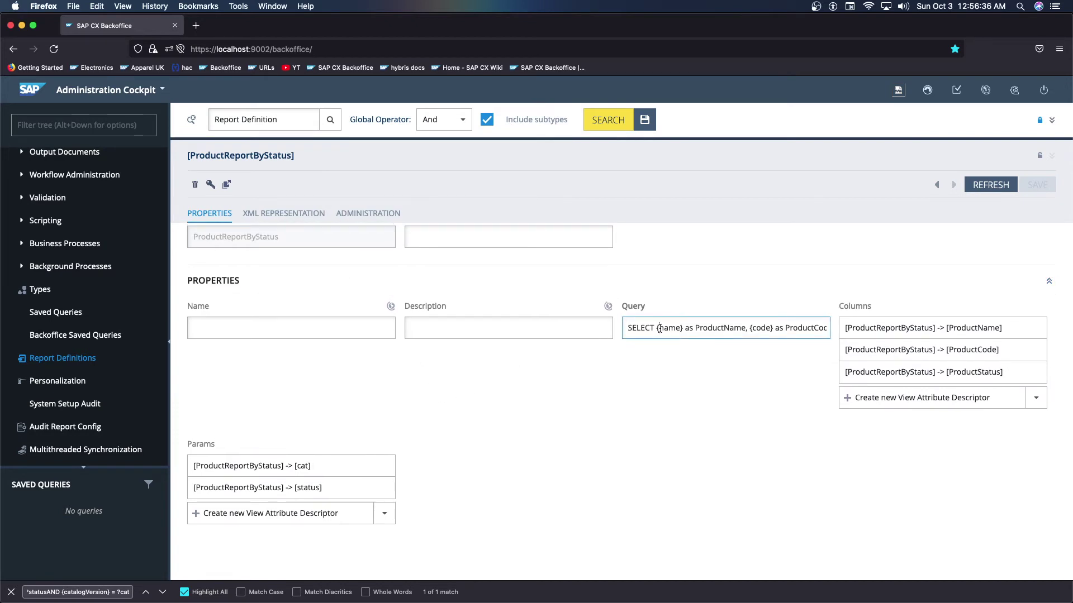
pyautogui.tripleClick(660, 328)
pyautogui.press('Right')
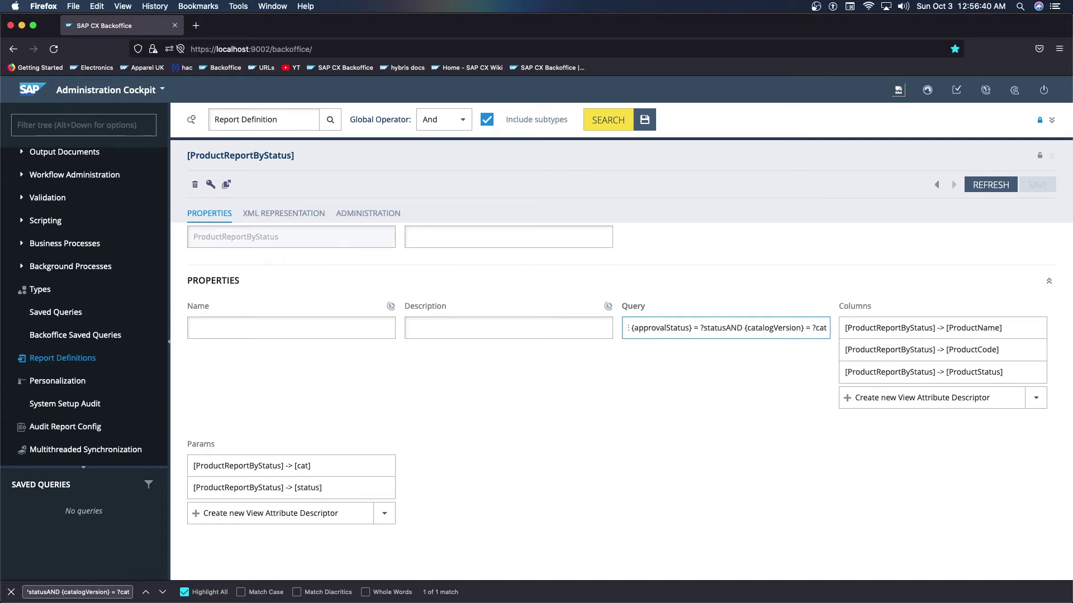
# Step: Read through the ProductReportByStatus query from its beginning to its end
pyautogui.press('Home')
pyautogui.press('Right')
pyautogui.press('Right')
pyautogui.press('Right')
pyautogui.press('Right')
pyautogui.press('Right')
pyautogui.press('Right')
pyautogui.press('Right')
pyautogui.press('Right')
pyautogui.press('Right')
pyautogui.press('Right')
pyautogui.press('Right')
pyautogui.press('Right')
pyautogui.press('Right')
pyautogui.press('Right')
pyautogui.press('Right')
pyautogui.press('Right')
pyautogui.press('Right')
pyautogui.press('Right')
pyautogui.press('Right')
pyautogui.press('Right')
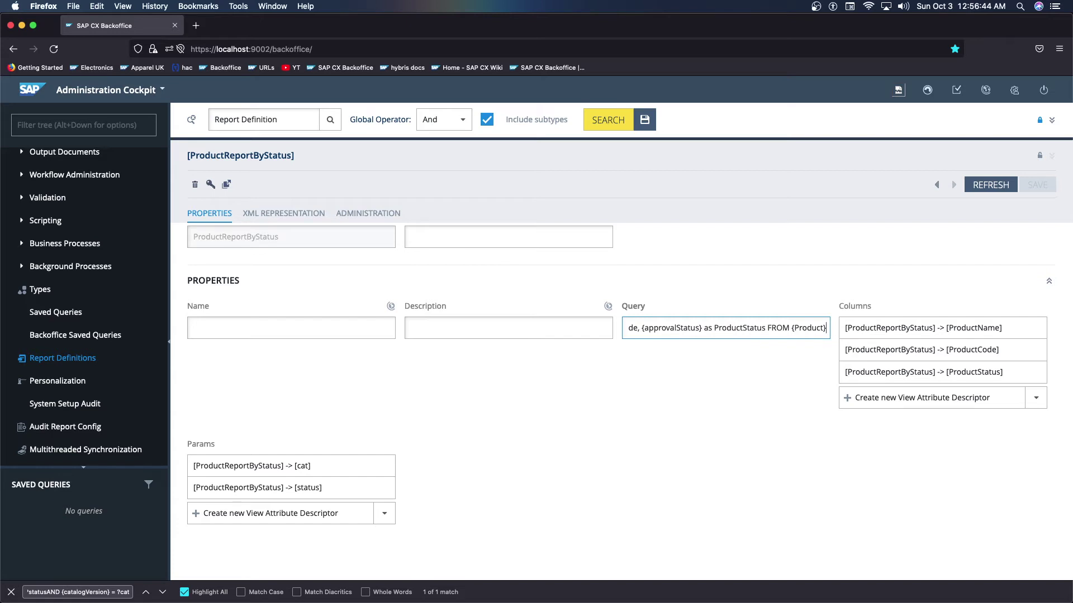
pyautogui.press('Right')
pyautogui.press('Right')
pyautogui.press('Right')
pyautogui.press('Right')
pyautogui.press('Right')
pyautogui.press('Right')
pyautogui.press('Right')
pyautogui.press('Right')
pyautogui.press('Right')
pyautogui.press('Right')
pyautogui.press('Right')
pyautogui.press('Right')
pyautogui.press('Right')
pyautogui.press('Right')
pyautogui.press('Right')
pyautogui.press('Right')
pyautogui.press('Right')
pyautogui.press('Right')
pyautogui.press('Right')
pyautogui.press('Right')
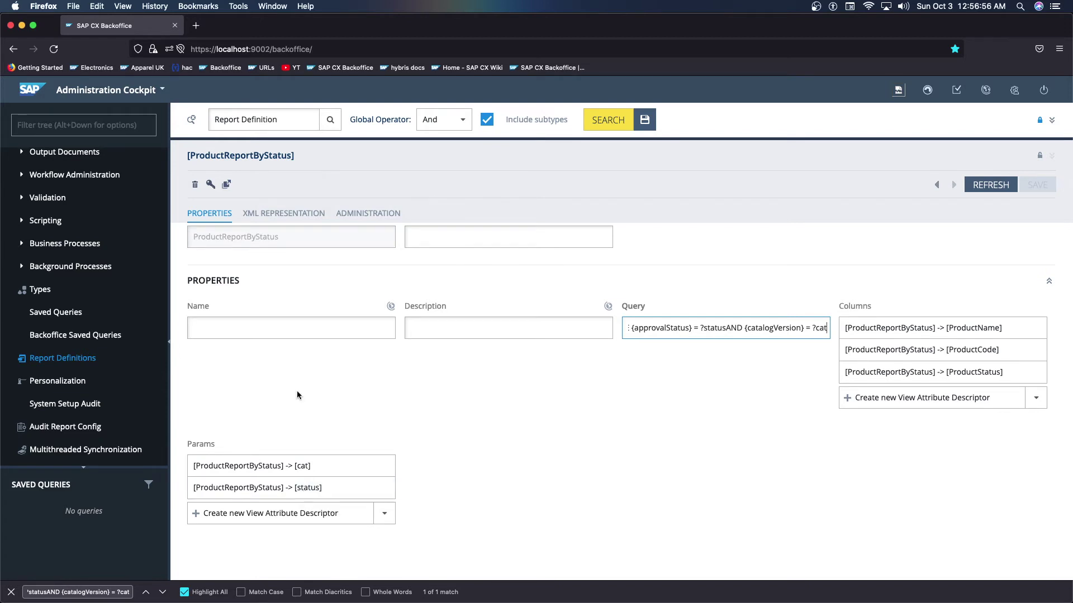
# Step: Open the search for the ProductReportByStatus report, show its parameter conditions, and clear the cat value for a new selection
pyautogui.click(227, 187)
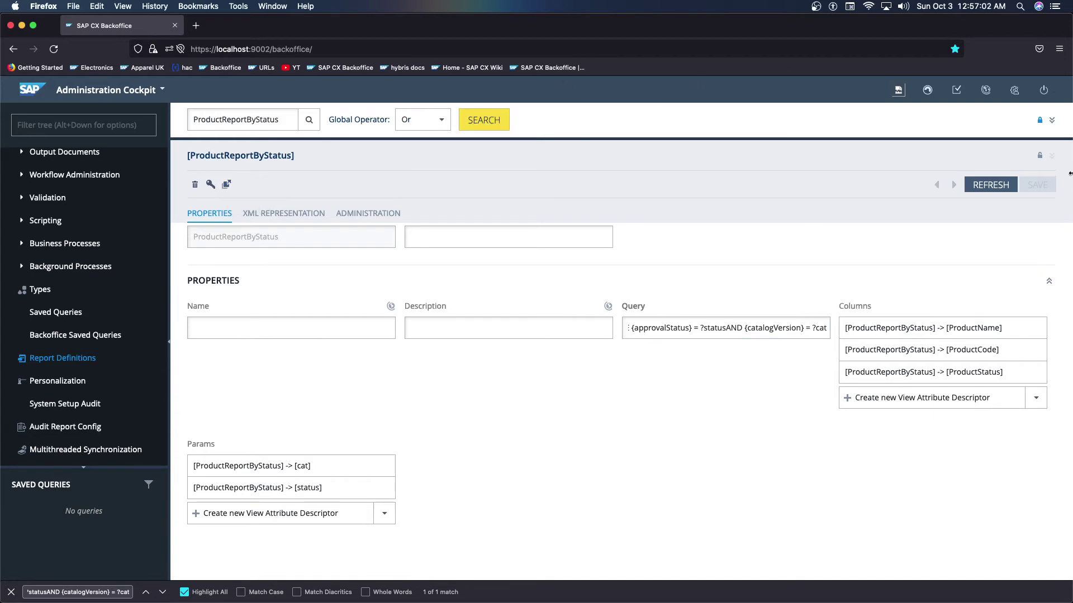
pyautogui.click(1053, 122)
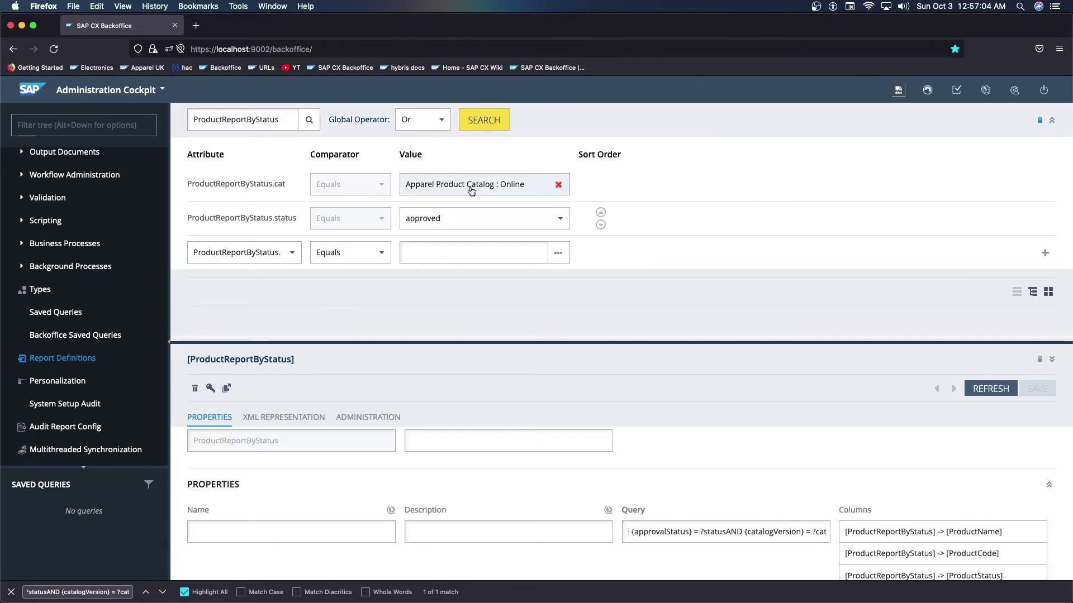
pyautogui.click(557, 184)
pyautogui.click(517, 183)
# Step: Try to filter the catalog version suggestions for the cat parameter by "appa"
pyautogui.write('ap')
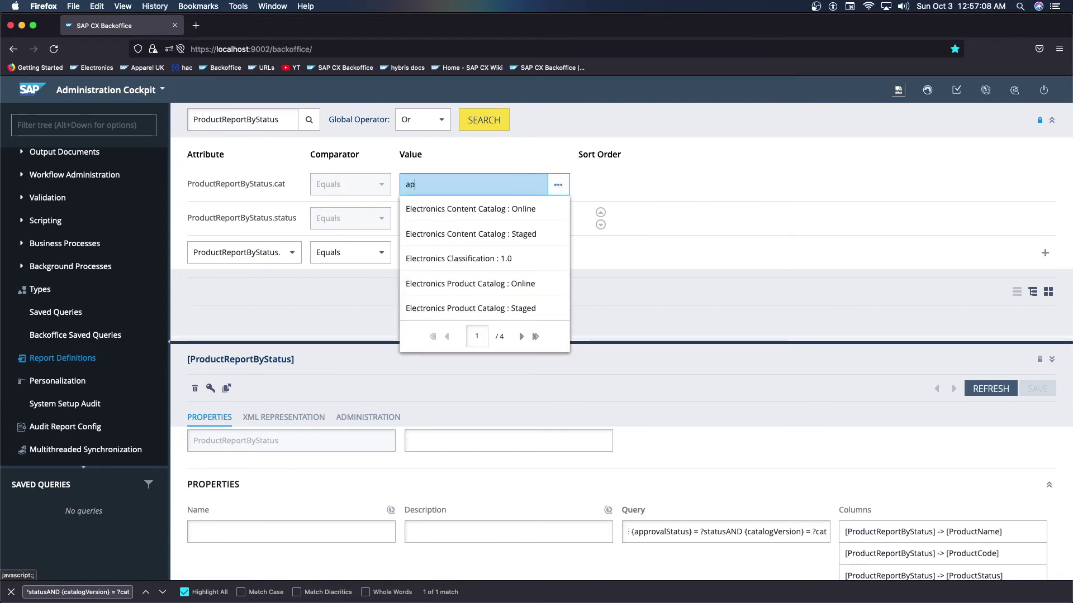
pyautogui.press('BackSpace')
pyautogui.press('BackSpace')
pyautogui.press('BackSpace')
pyautogui.press('BackSpace')
pyautogui.press('BackSpace')
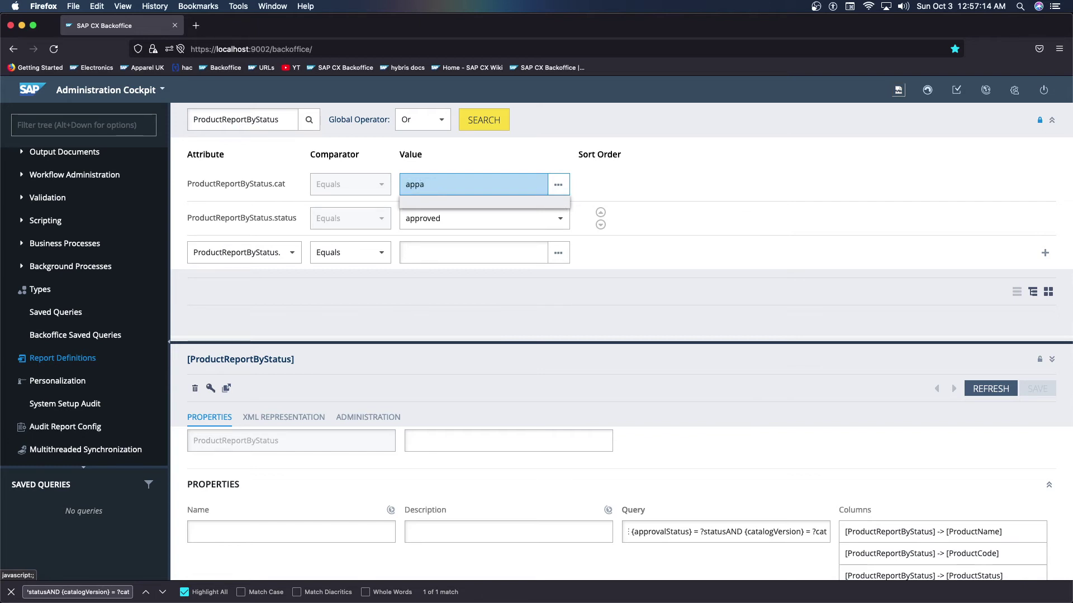
pyautogui.press('BackSpace')
pyautogui.press('BackSpace')
pyautogui.press('BackSpace')
pyautogui.press('BackSpace')
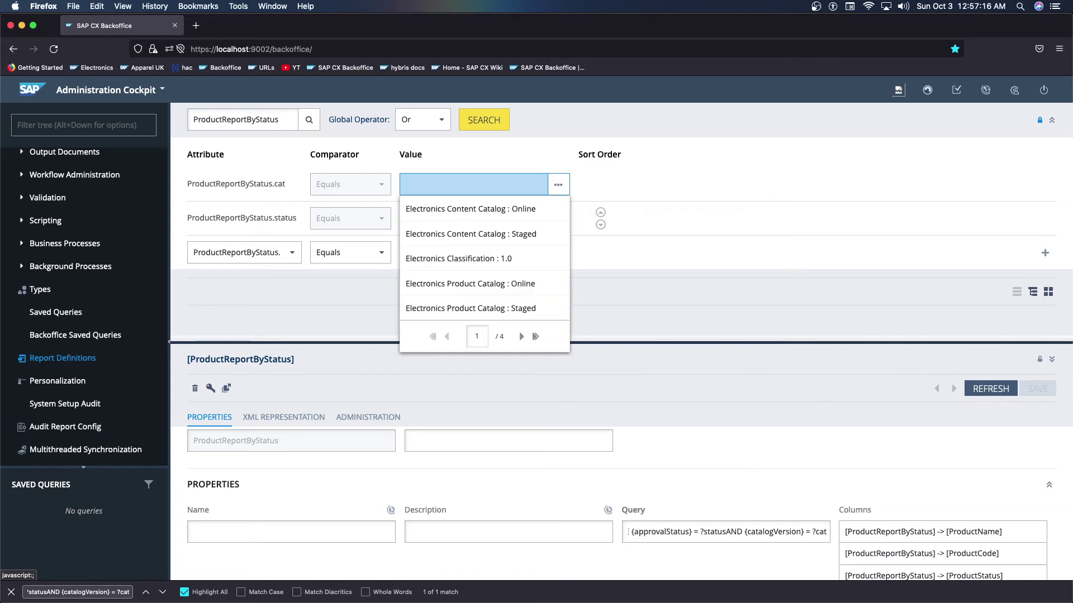
# Step: Set the cat parameter to Apparel Product Catalog : Online from the third page of suggestions
pyautogui.click(521, 336)
pyautogui.click(521, 336)
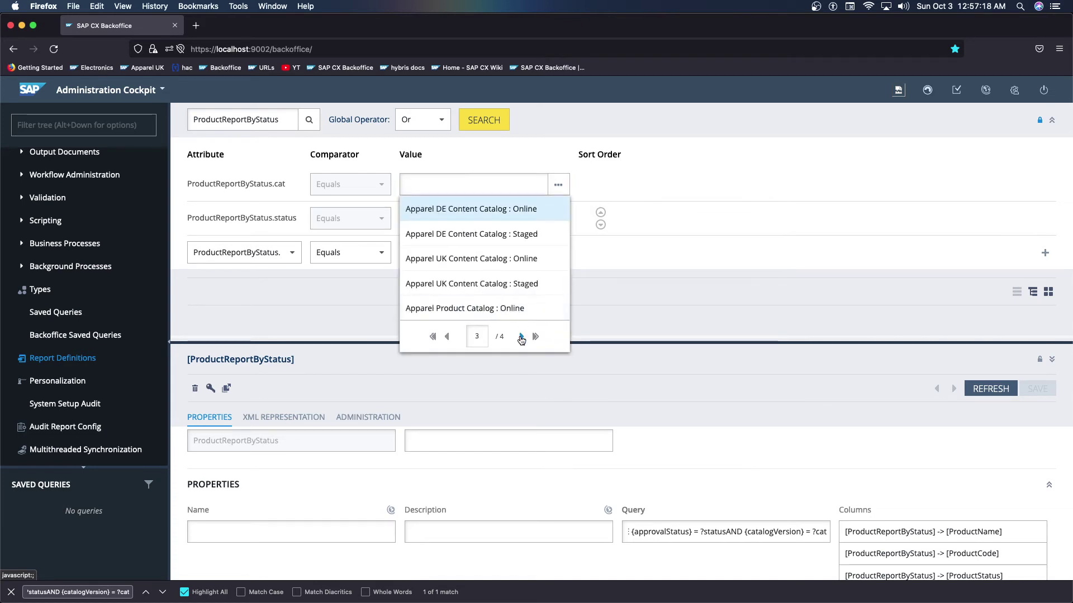
pyautogui.click(445, 309)
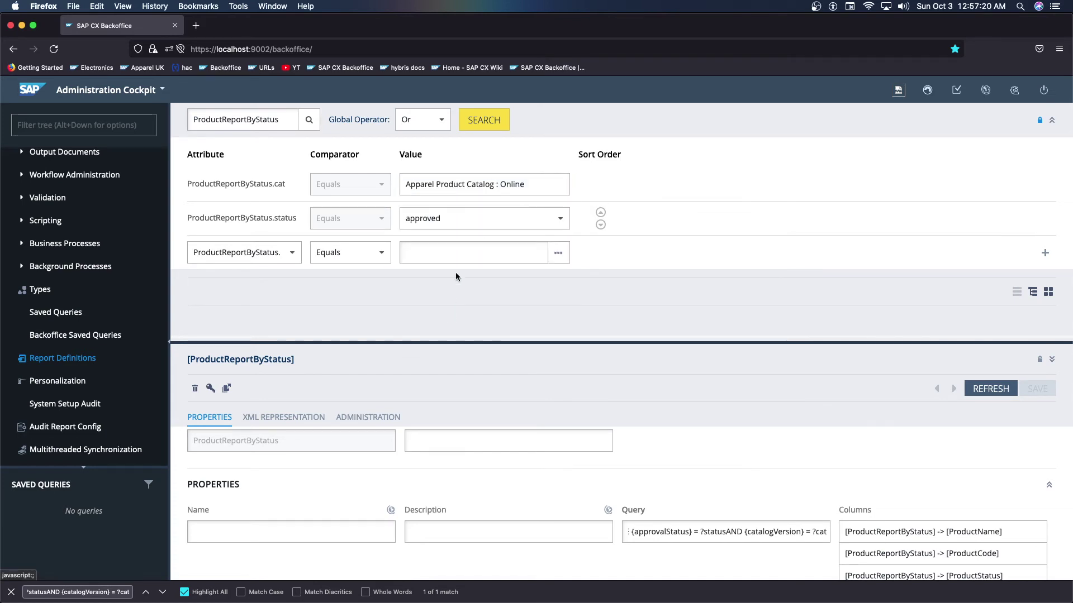
# Step: Choose approved as the status parameter and run the report
pyautogui.click(559, 219)
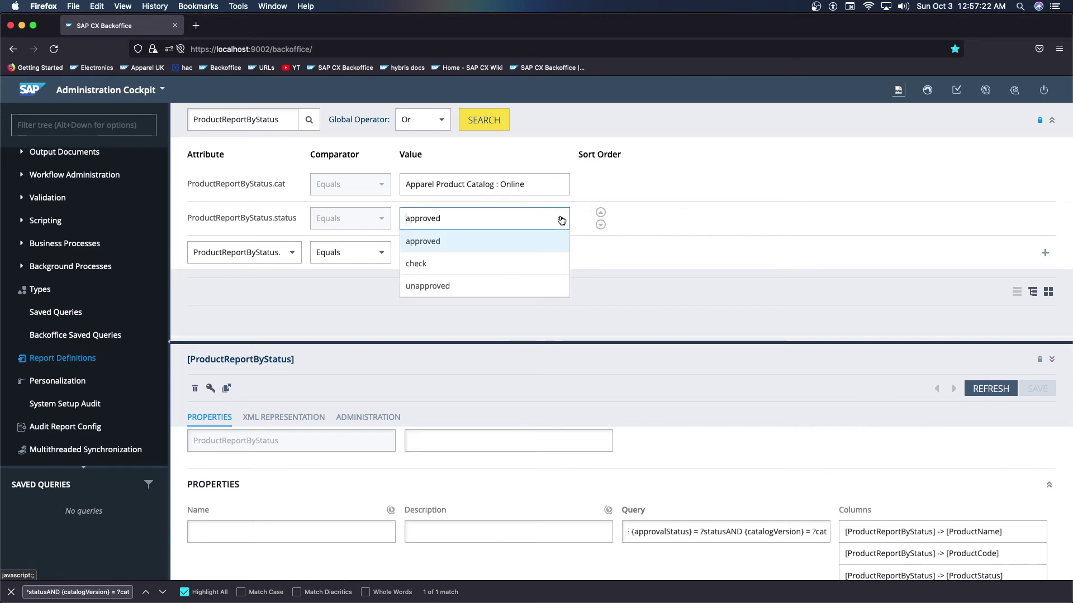
pyautogui.click(424, 242)
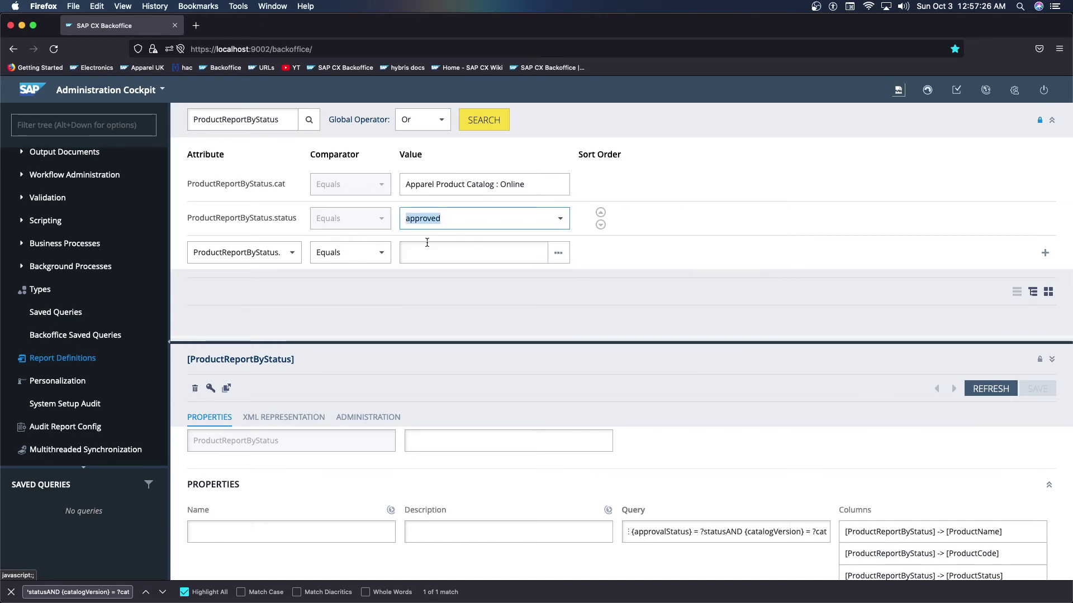
pyautogui.click(483, 120)
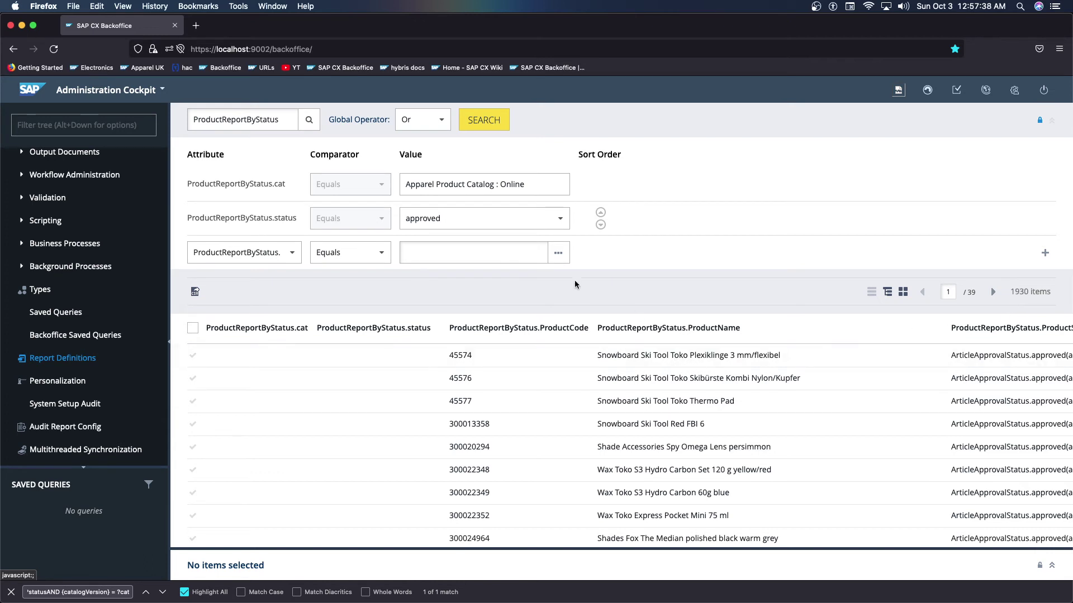
# Step: Change the status parameter to check and run the report again
pyautogui.click(559, 222)
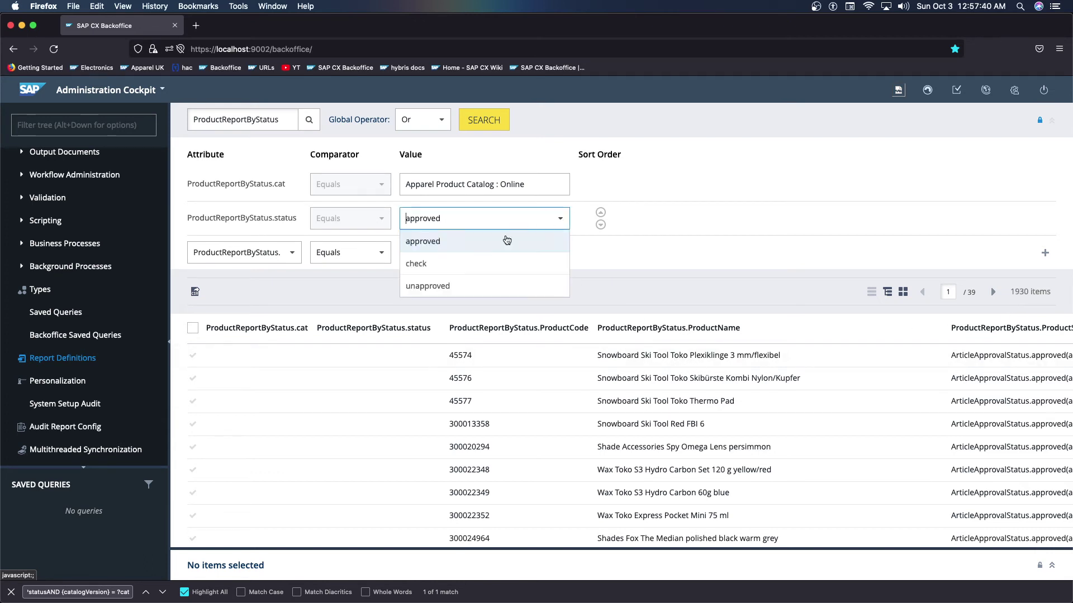
pyautogui.click(468, 262)
pyautogui.click(483, 128)
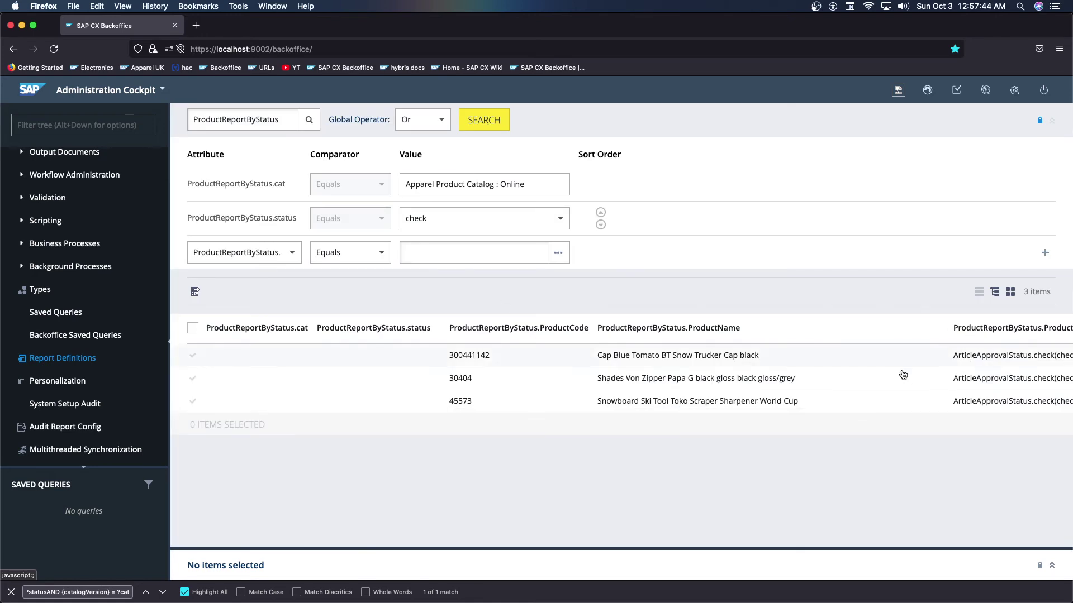
# Step: Switch the status parameter back to approved and rerun the report
pyautogui.click(559, 219)
pyautogui.click(445, 241)
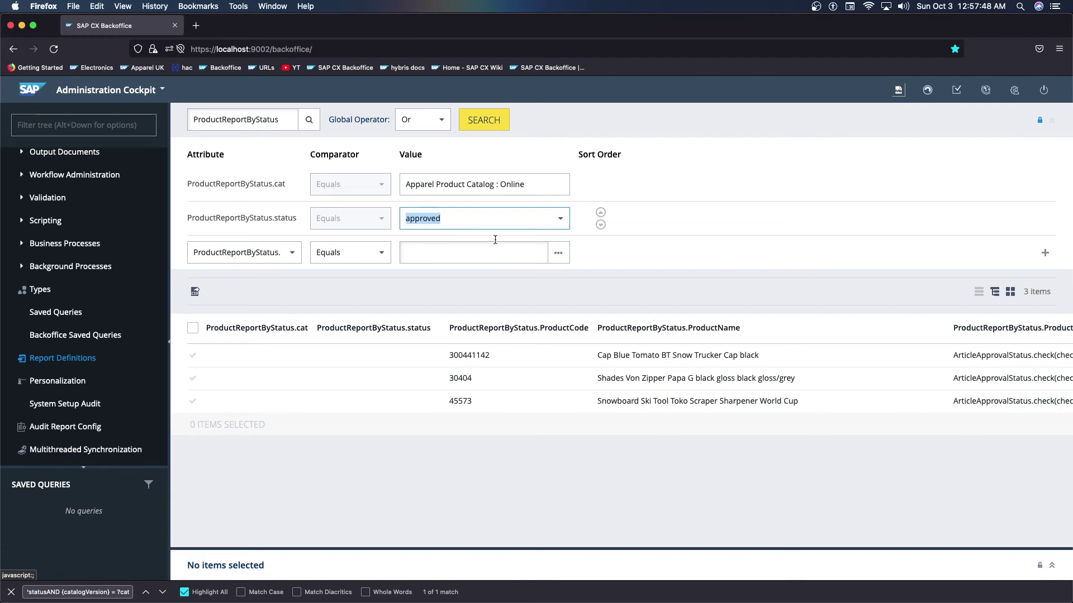
pyautogui.click(478, 122)
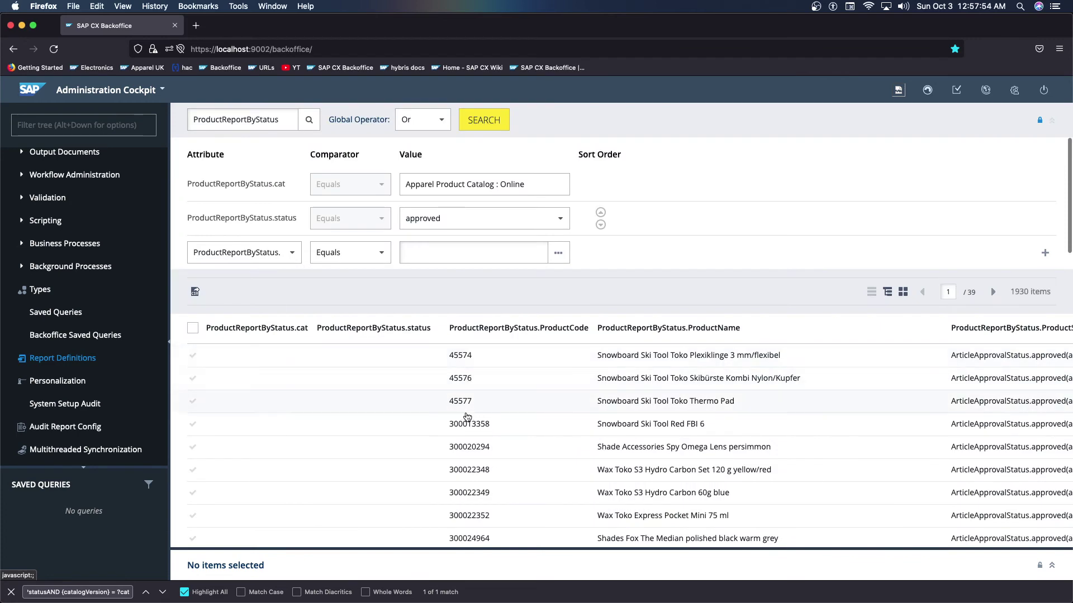
# Step: Switch to Chrome, cancel creating the Reports definition, and collapse the System section of the navigation tree
pyautogui.press('super+Tab')
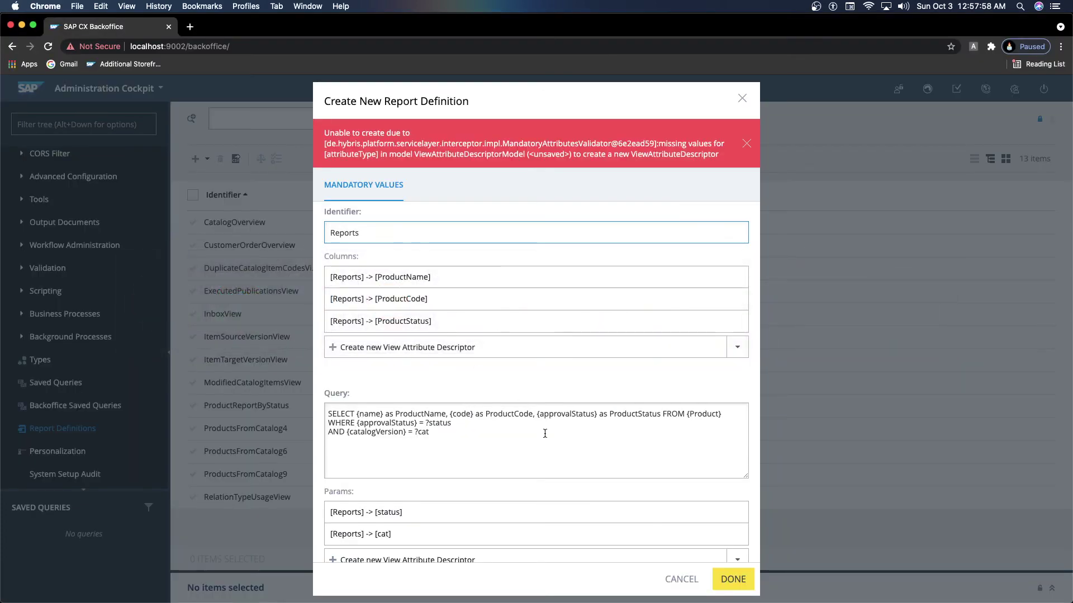
pyautogui.click(681, 579)
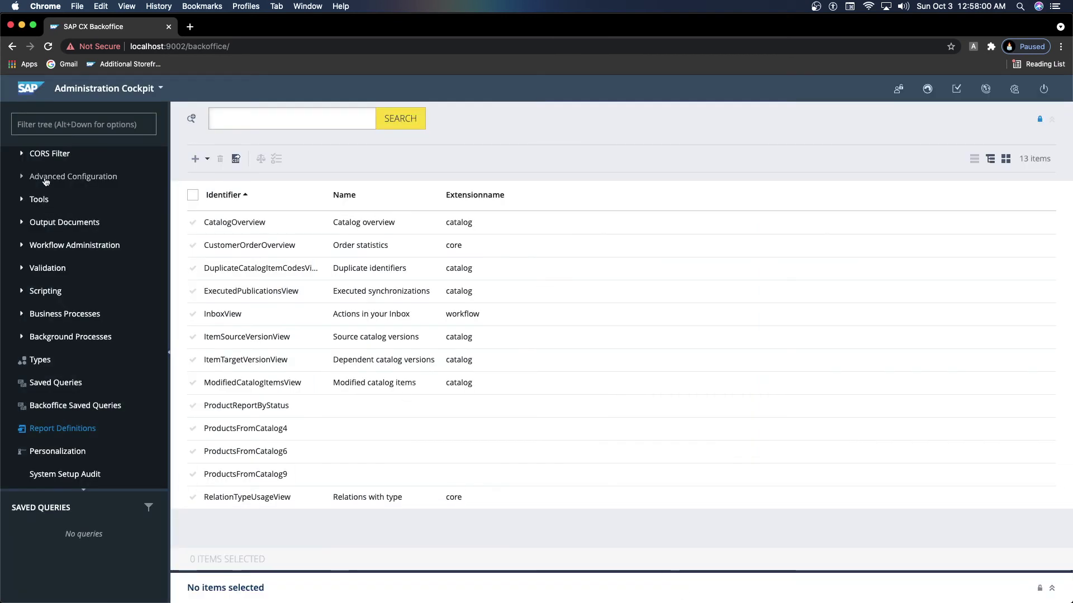
pyautogui.scroll(3, 50, 208)
pyautogui.click(15, 208)
# Step: Open the Products list in the Catalog section of the navigation tree
pyautogui.scroll(-2, 15, 251)
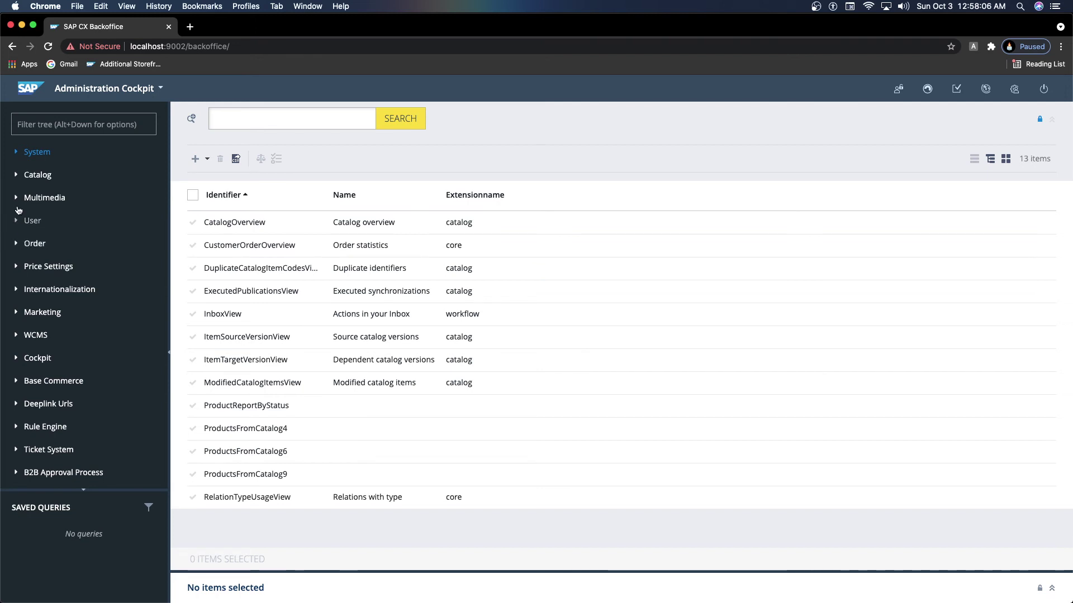
pyautogui.scroll(-1, 15, 241)
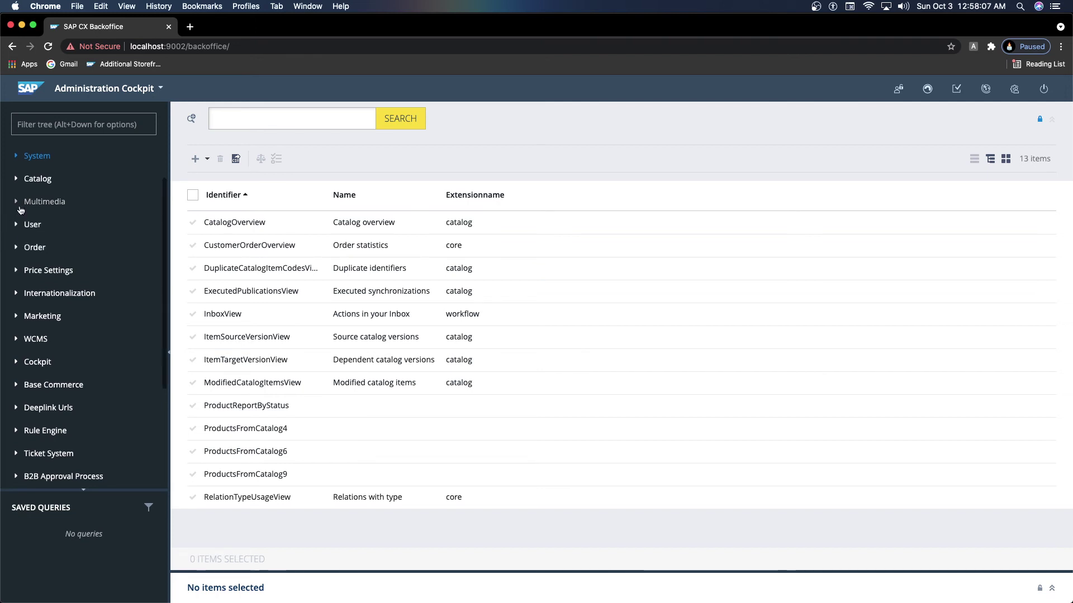
pyautogui.click(16, 244)
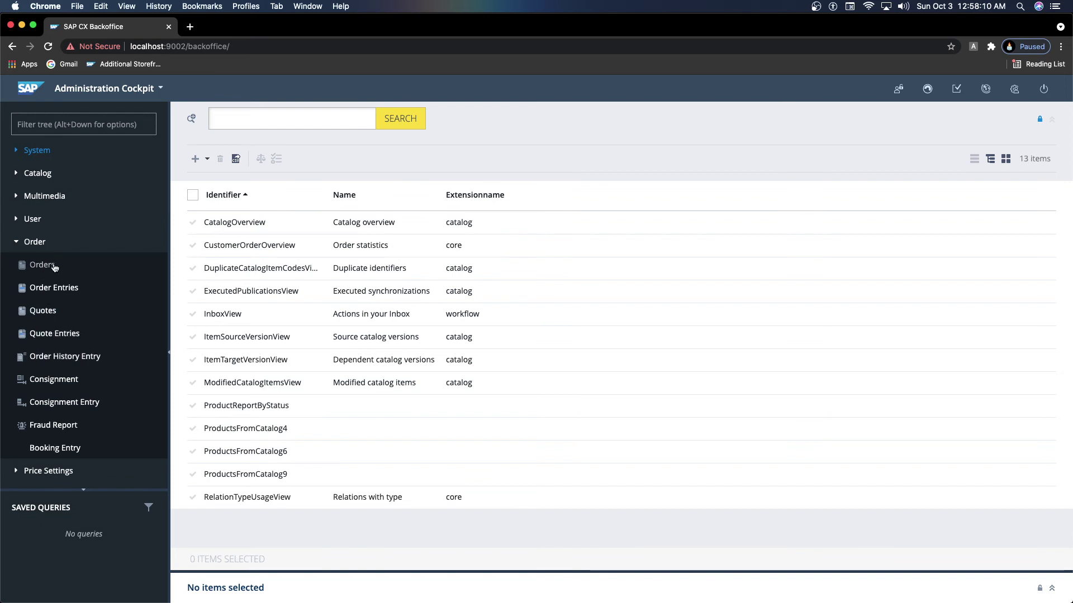
pyautogui.click(17, 242)
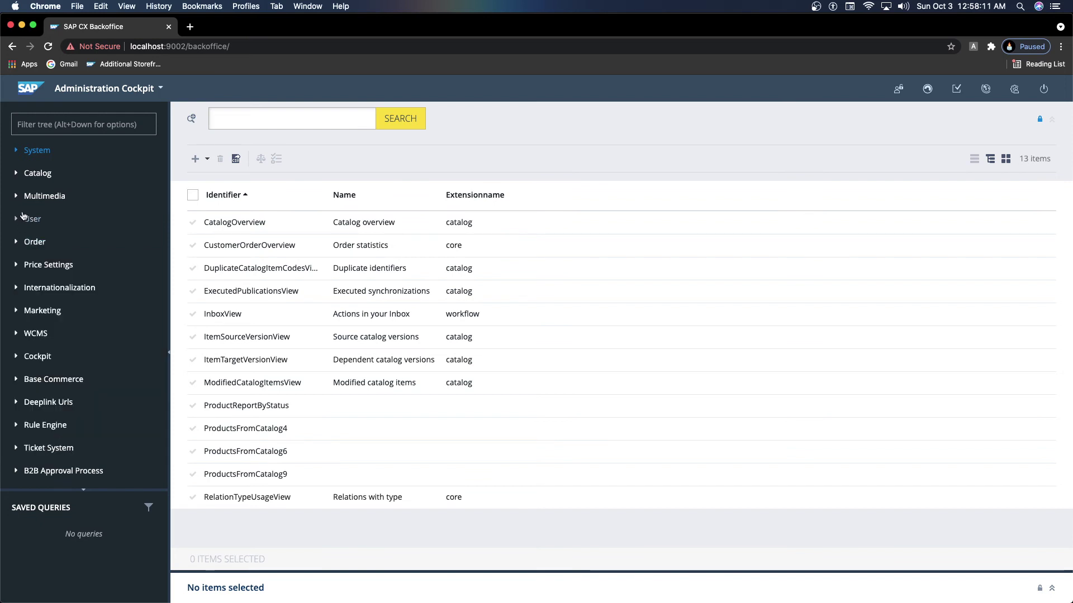
pyautogui.click(17, 174)
pyautogui.click(44, 267)
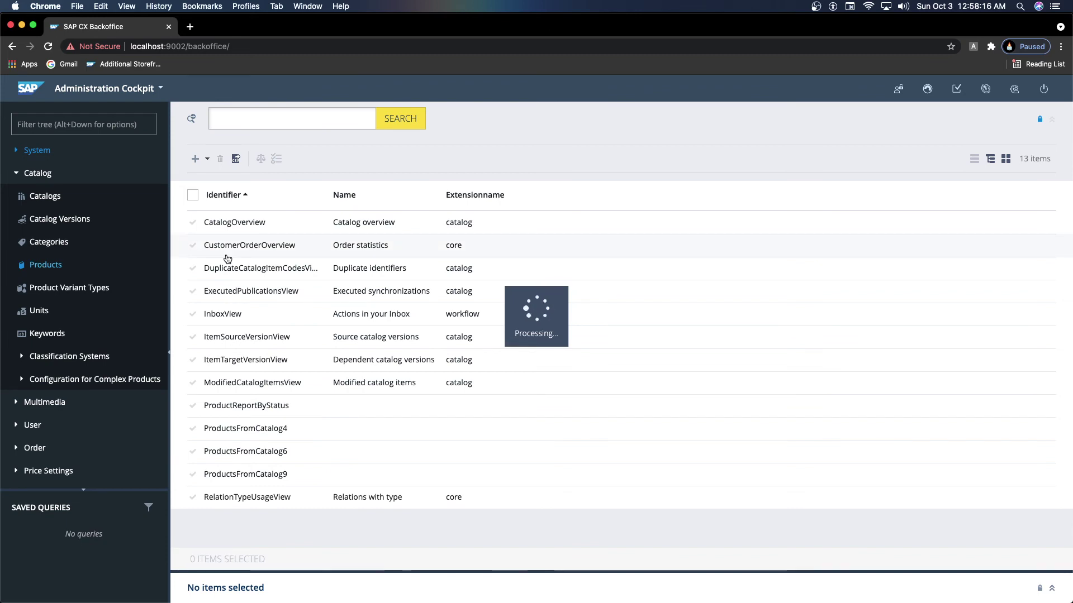
# Step: Check the approved products report in Firefox for a product code, then search the products in Chrome for 45577
pyautogui.press('super+Tab')
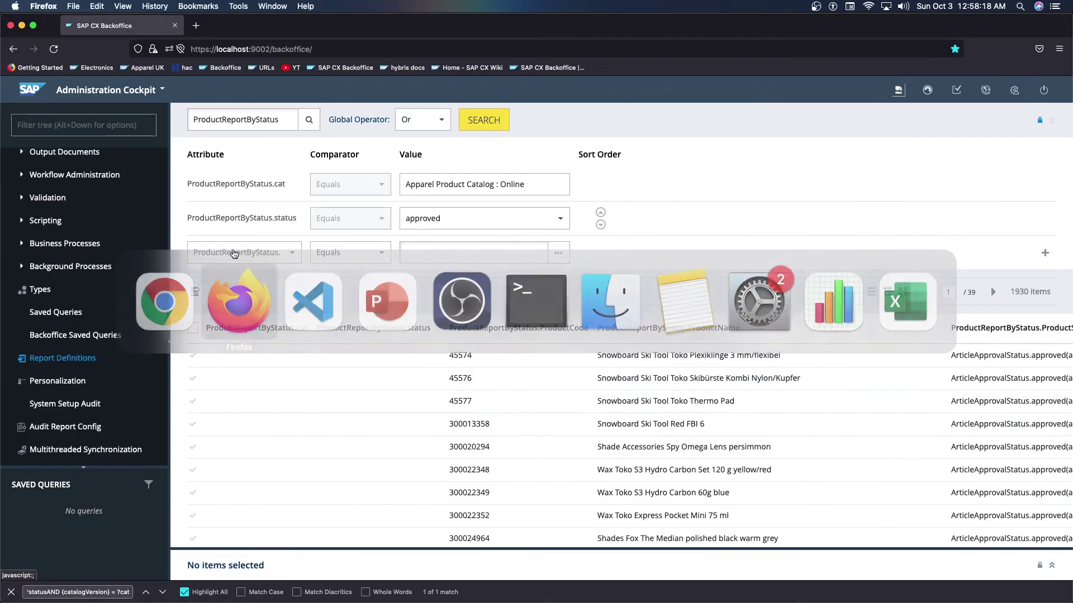
pyautogui.press('super+Tab')
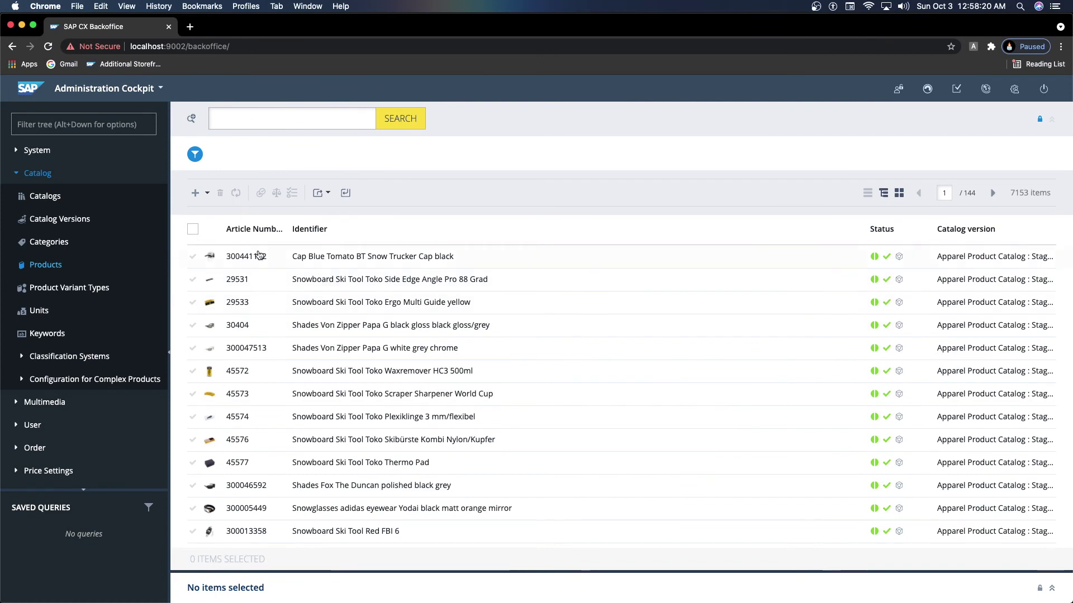
pyautogui.click(289, 121)
pyautogui.write('45')
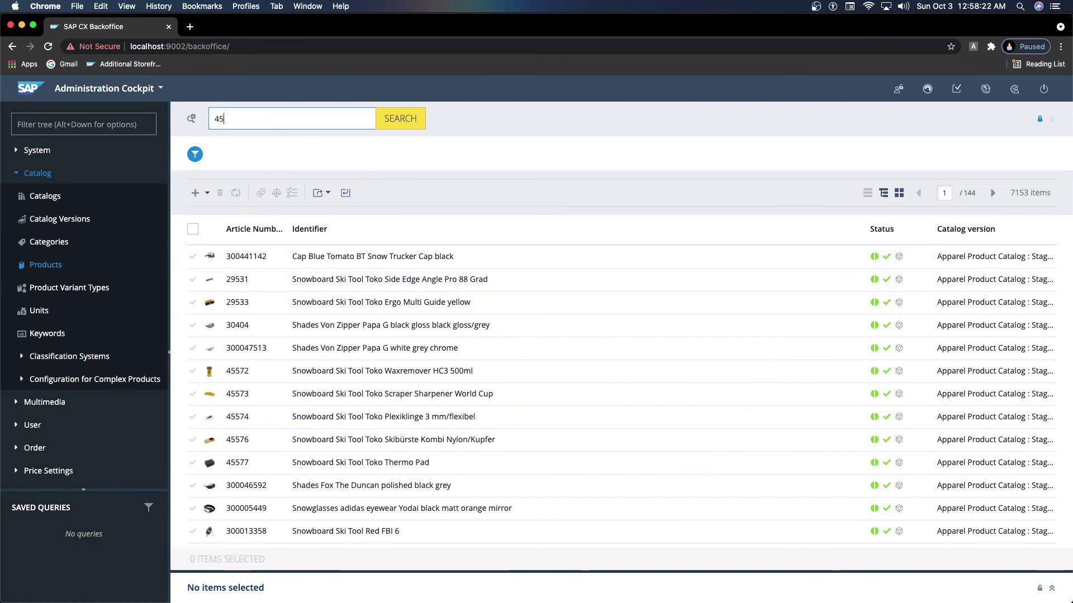
pyautogui.write('577')
pyautogui.press('Return')
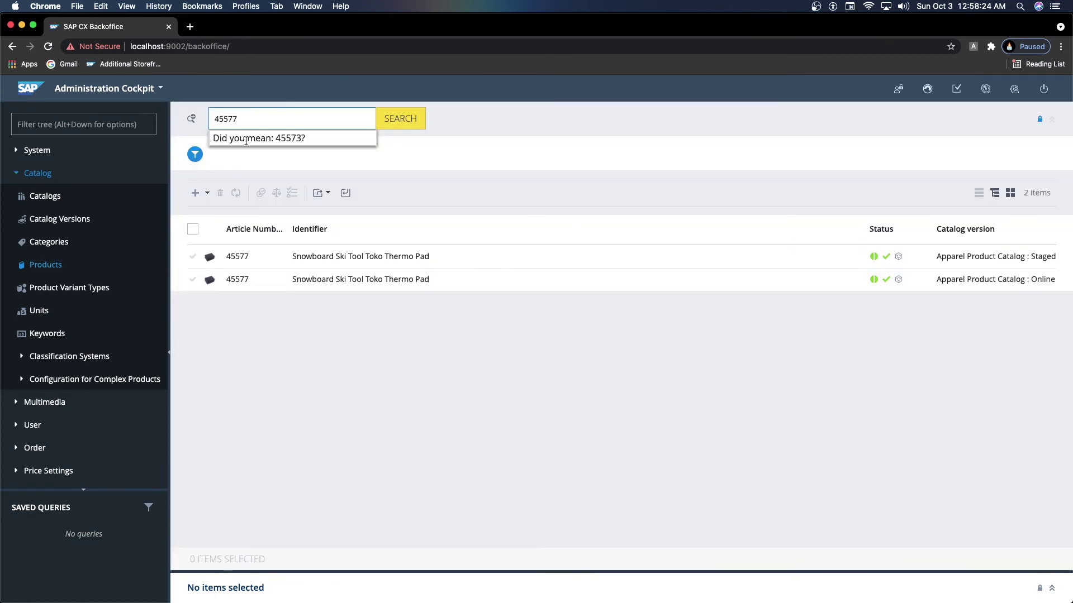
# Step: Set the approval of product 45577 in Apparel Product Catalog : Online to check and save the product
pyautogui.click(348, 289)
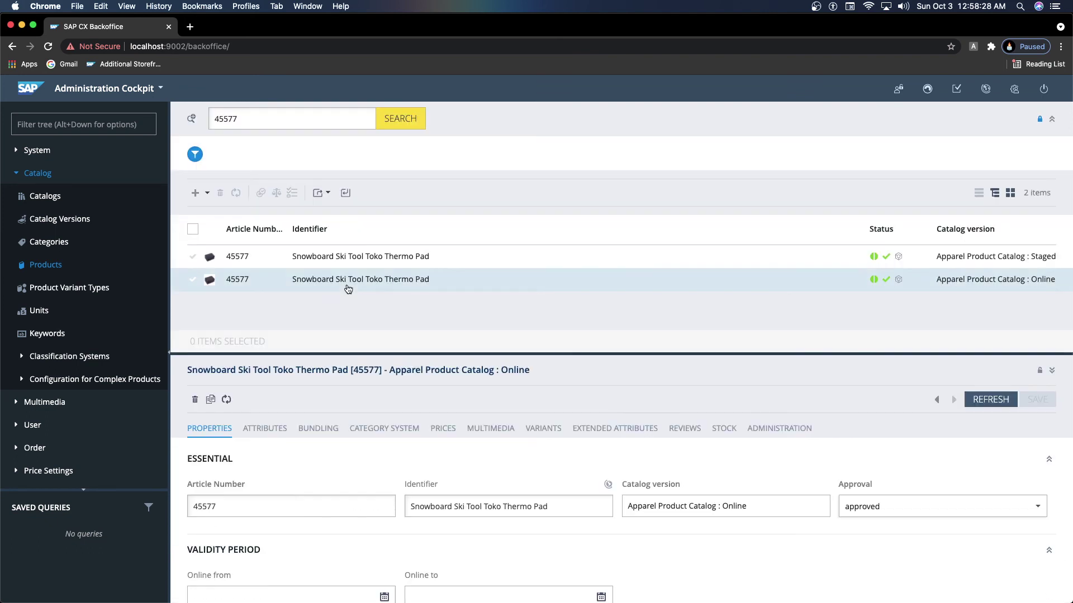
pyautogui.scroll(-2, 554, 503)
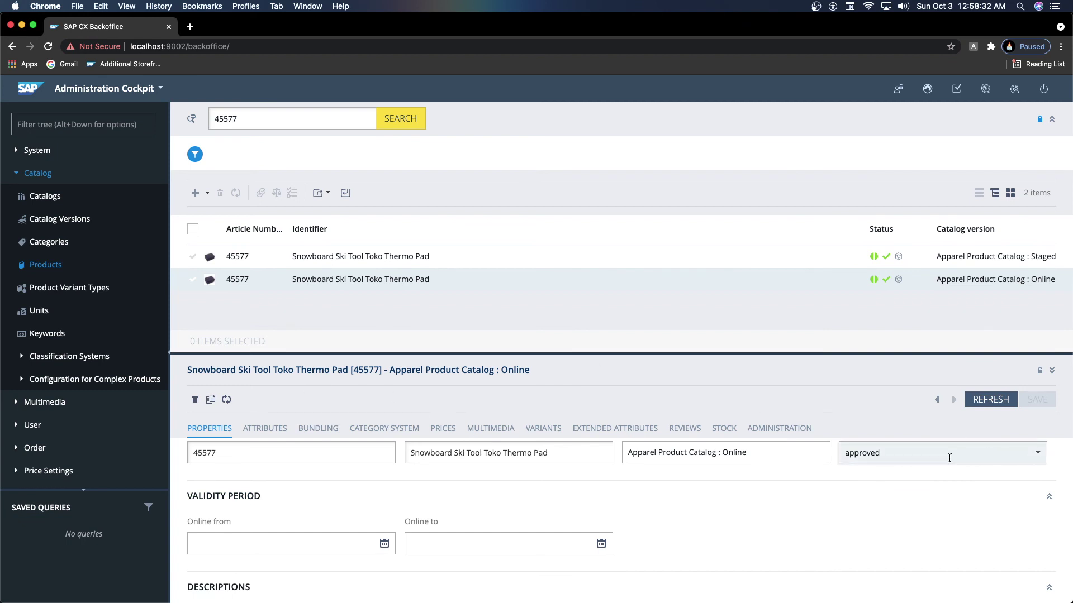
pyautogui.scroll(1, 874, 447)
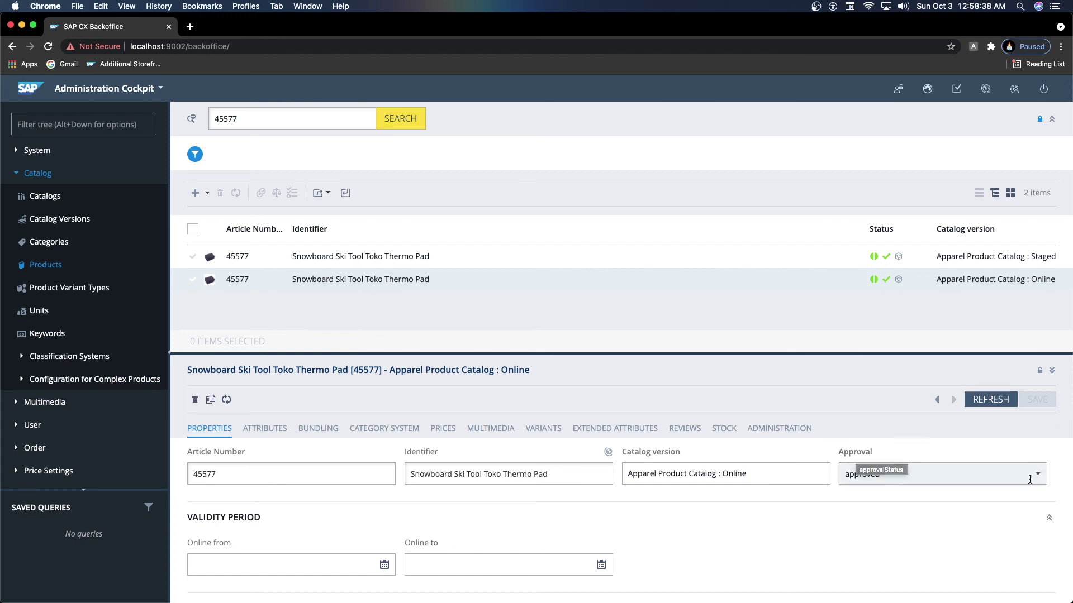
pyautogui.click(874, 475)
pyautogui.click(889, 520)
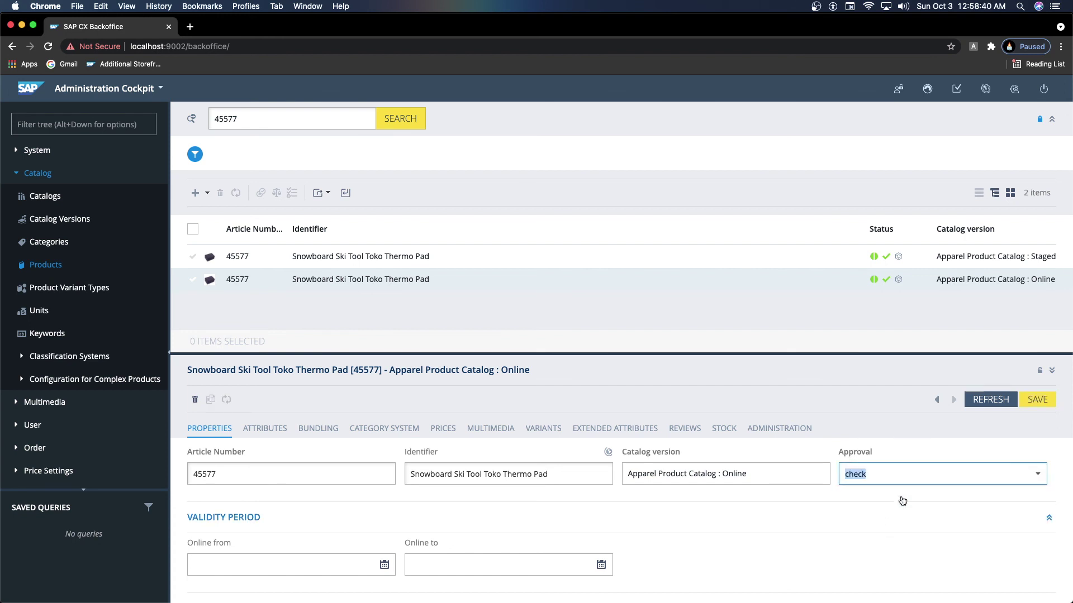
# Step: Switch to Firefox, run the report with status check, and examine all its result columns
pyautogui.press('super+Tab')
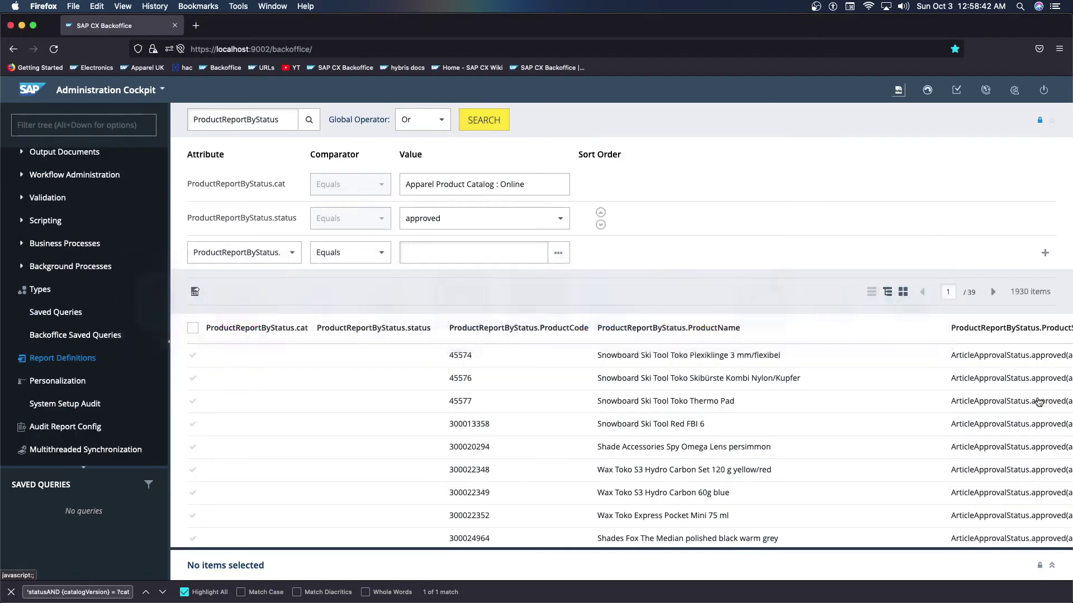
pyautogui.click(560, 217)
pyautogui.click(476, 261)
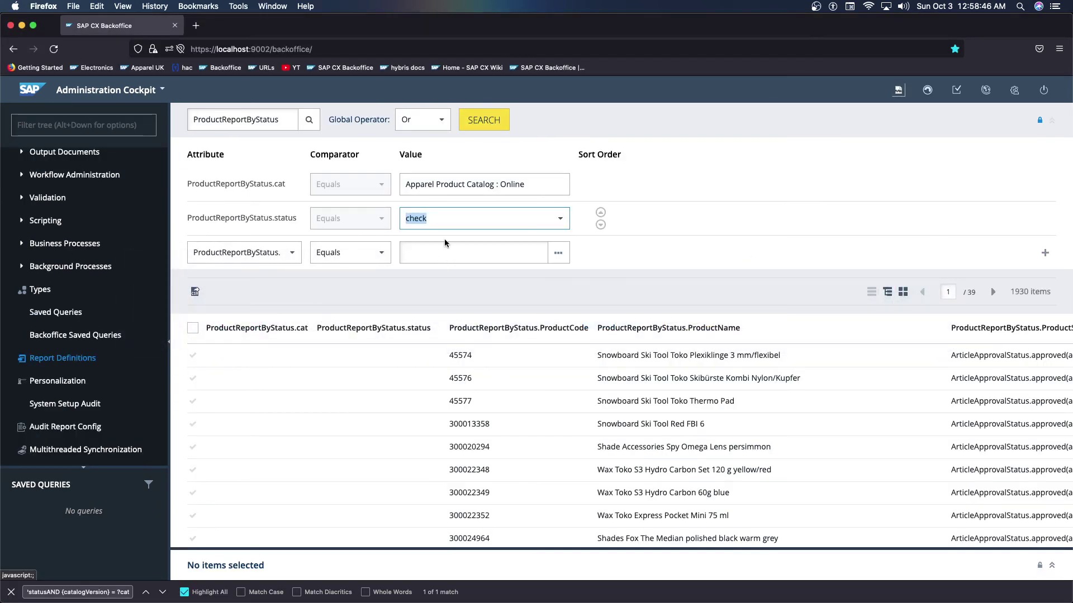
pyautogui.click(482, 119)
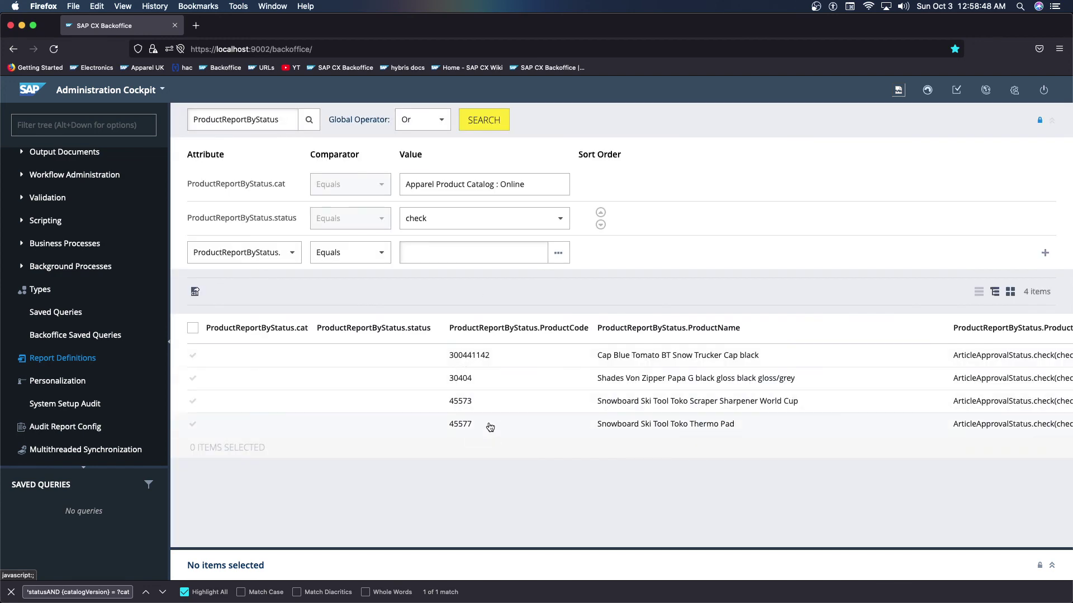
pyautogui.hscroll(3, 507, 431)
pyautogui.hscroll(-3, 507, 431)
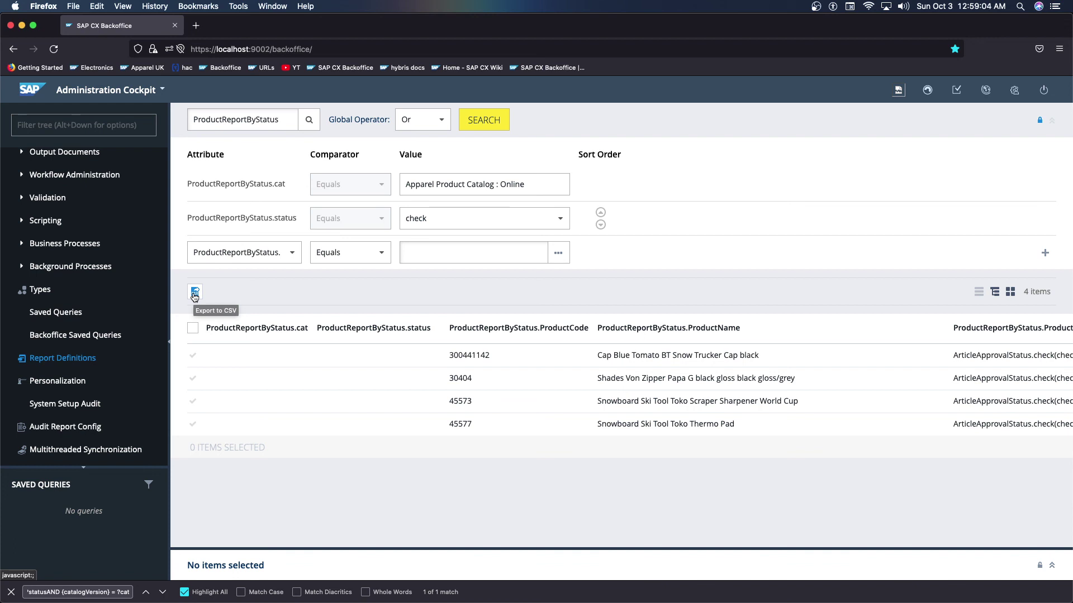
# Step: Export the report results to CSV and choose to open list.csv with Numbers
pyautogui.click(195, 295)
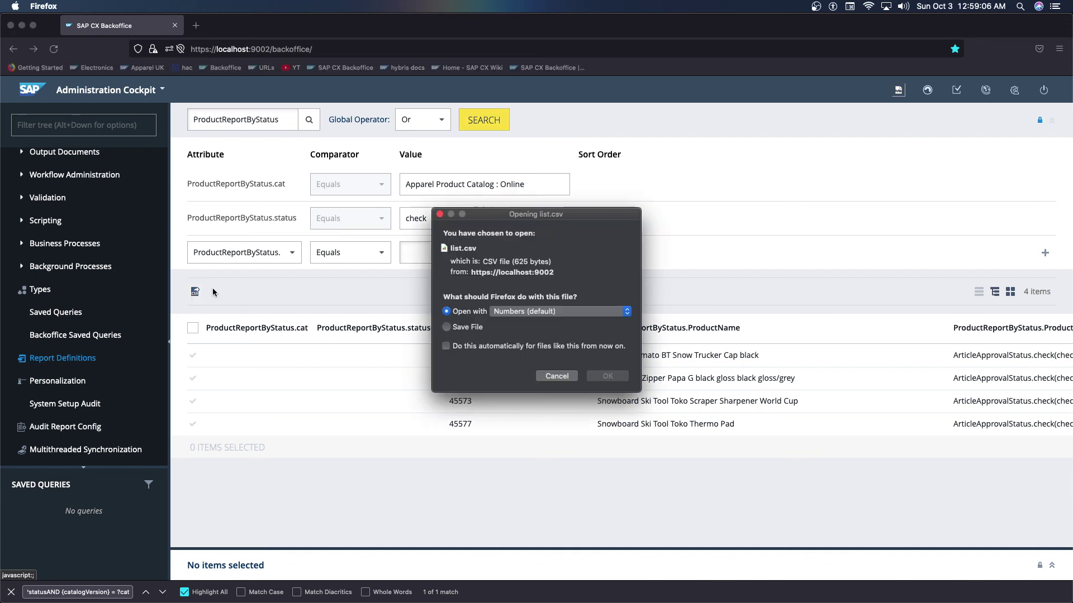
pyautogui.click(606, 376)
# Step: Switch to Finder, open the newly exported list-3 file from Downloads in Numbers, and examine its product code, name and status columns
pyautogui.press('super+Tab')
pyautogui.press('super+Tab')
pyautogui.press('super+Tab')
pyautogui.press('super+Tab')
pyautogui.press('super+Tab')
pyautogui.press('super+Tab')
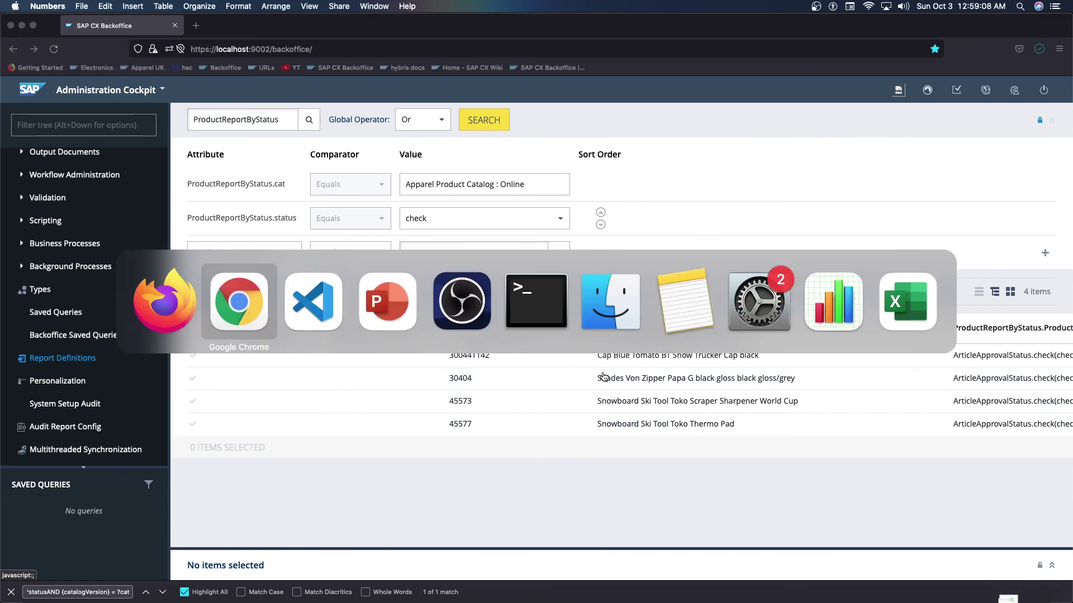
pyautogui.click(588, 378)
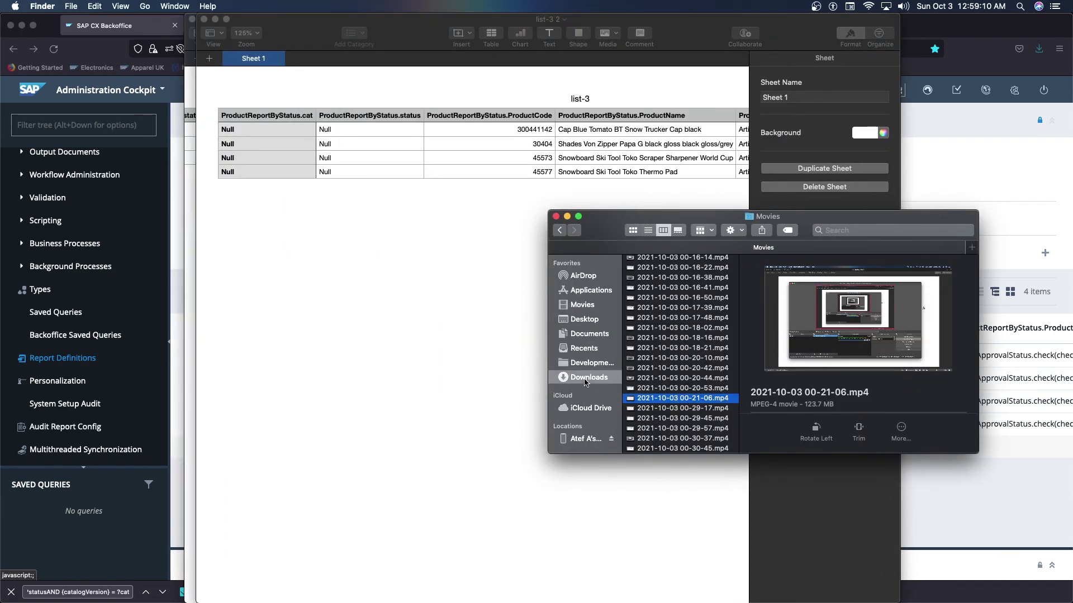
pyautogui.doubleClick(663, 275)
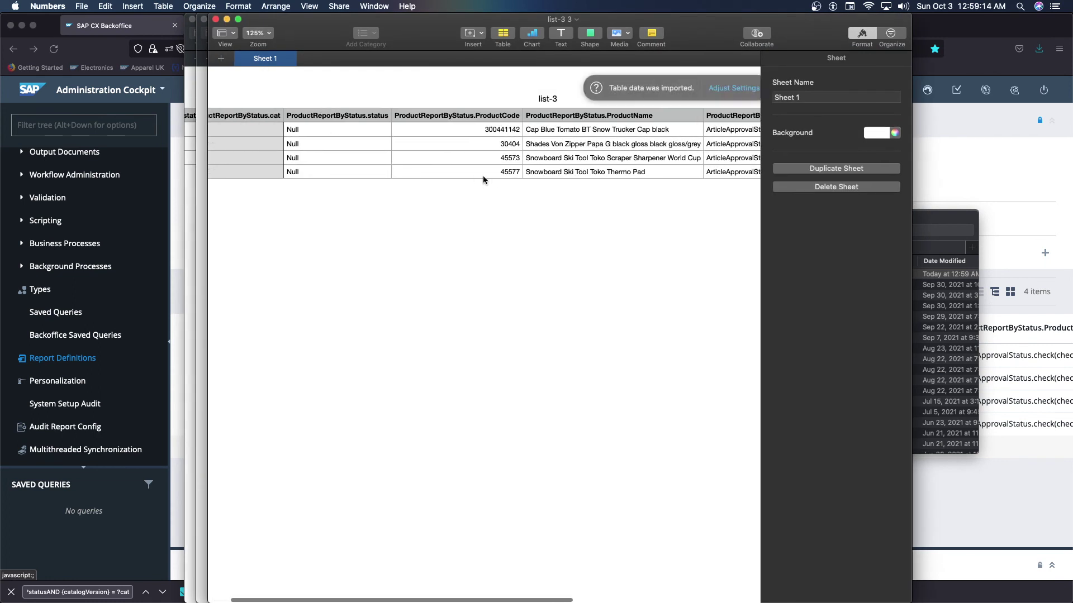
pyautogui.hscroll(5, 482, 175)
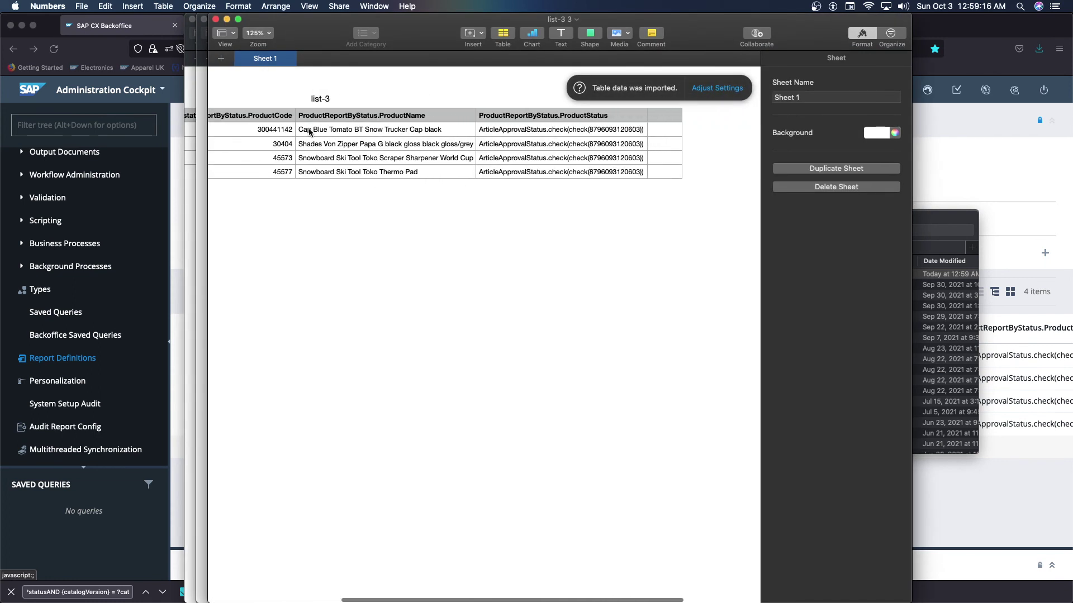
pyautogui.hscroll(-2, 280, 125)
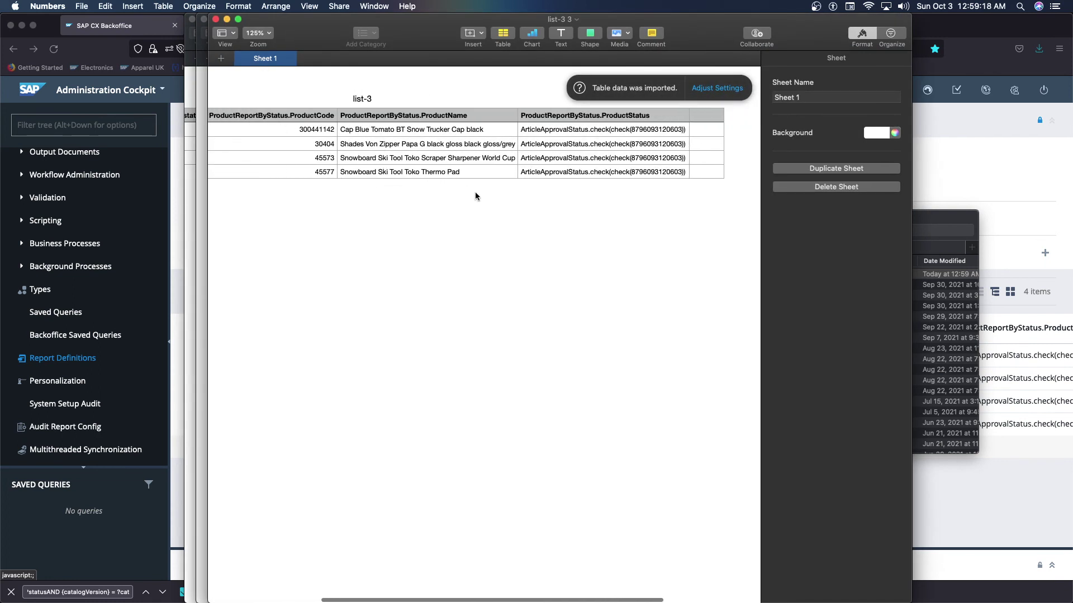